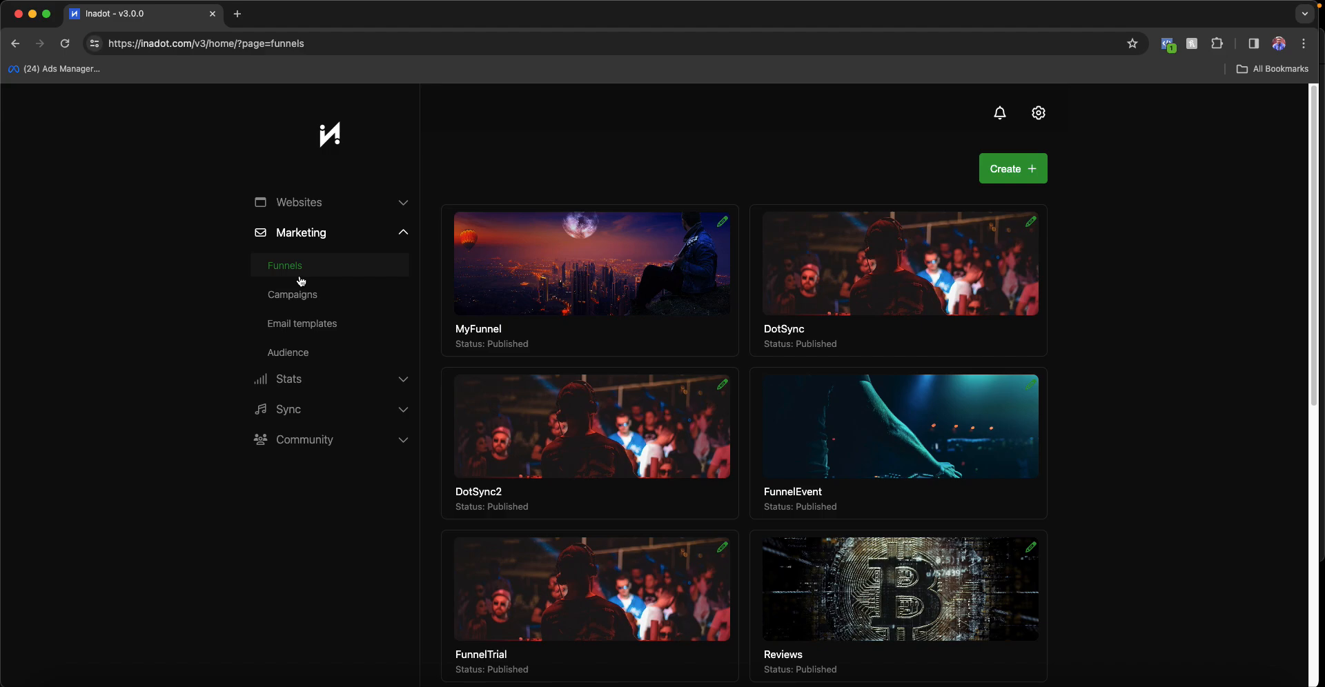
- Collapse and re-expand the Marketing section in the sidebar
click(178, 261)
click(352, 229)
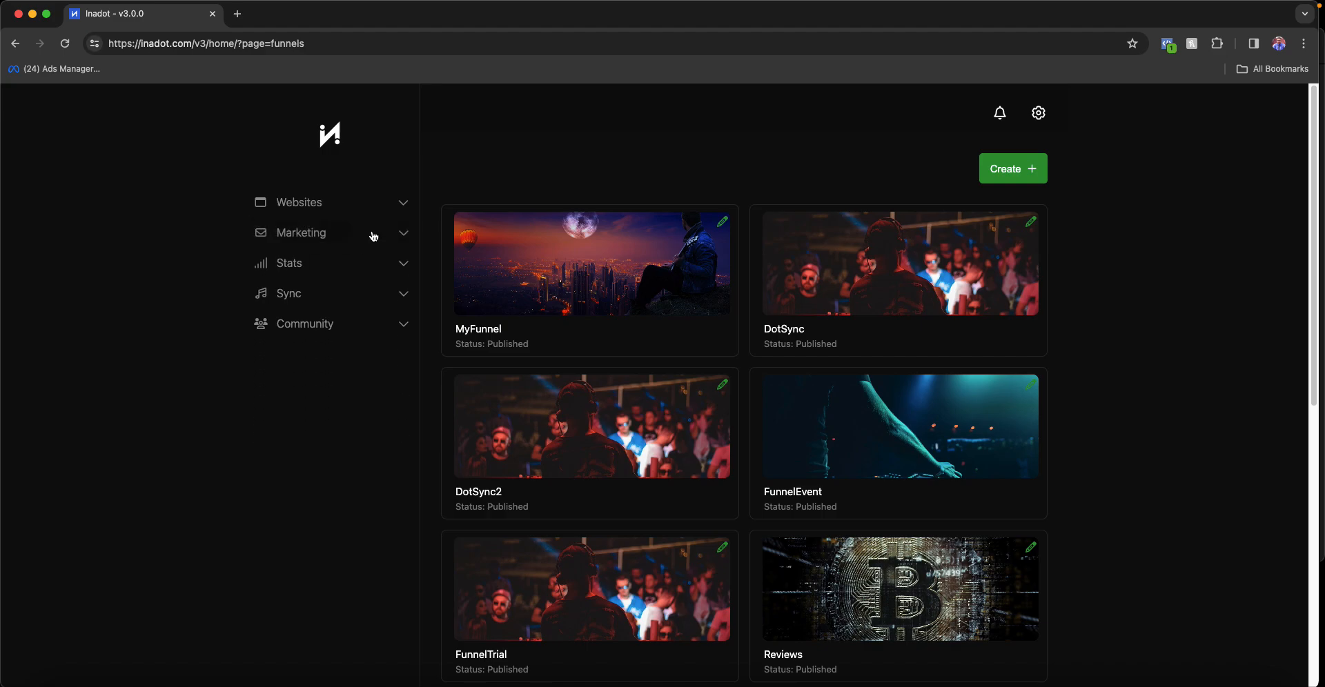
click(376, 233)
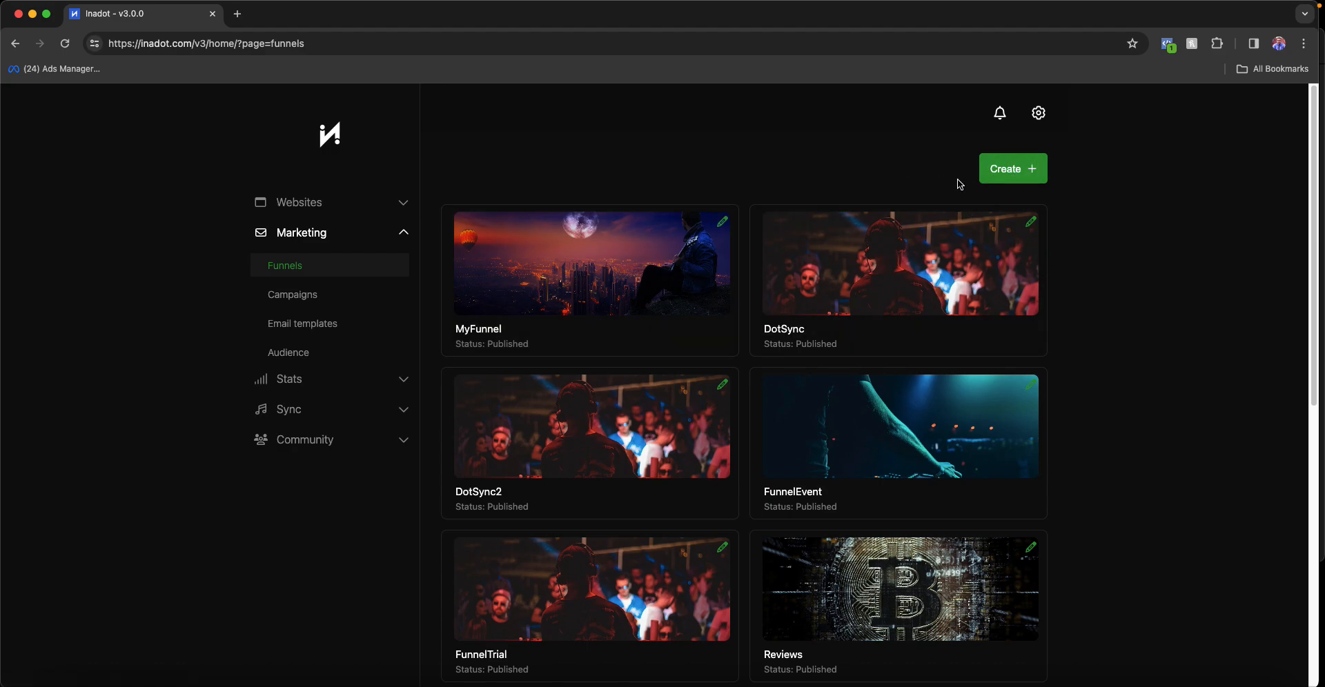
- Create a funnel from scratch named FunnelTest with Inadot as its master website
click(1010, 173)
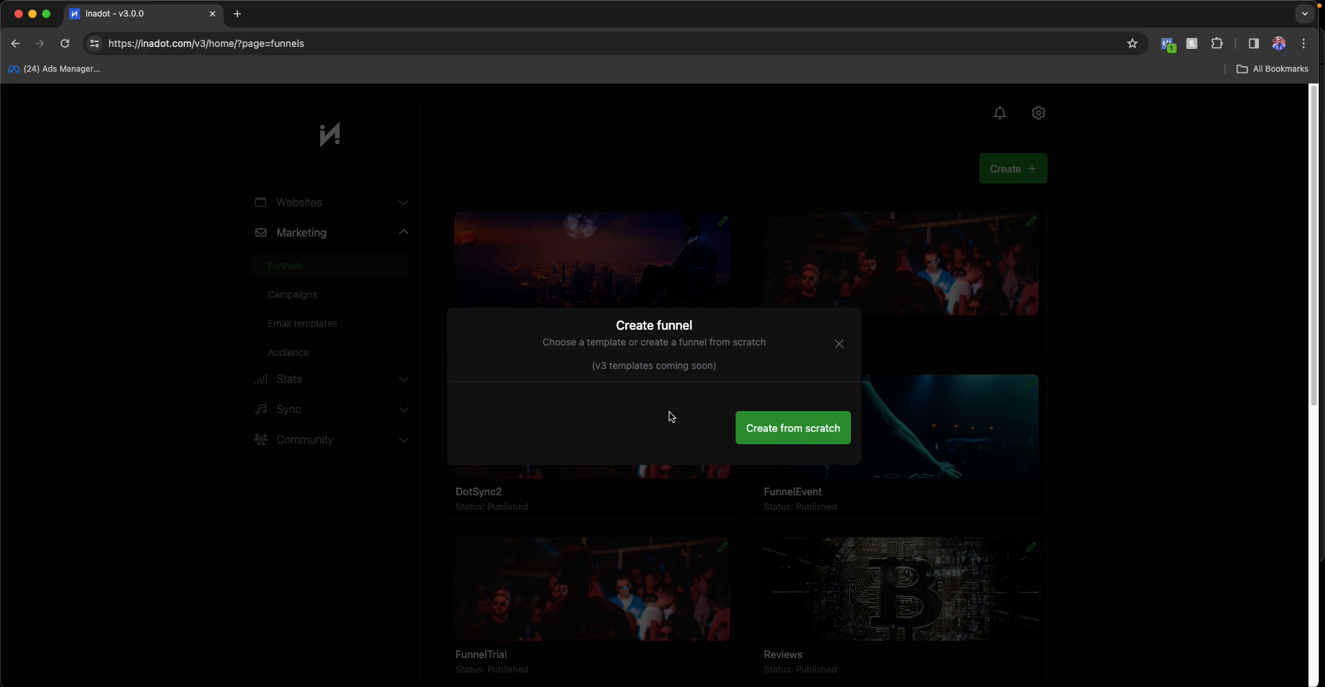
click(790, 435)
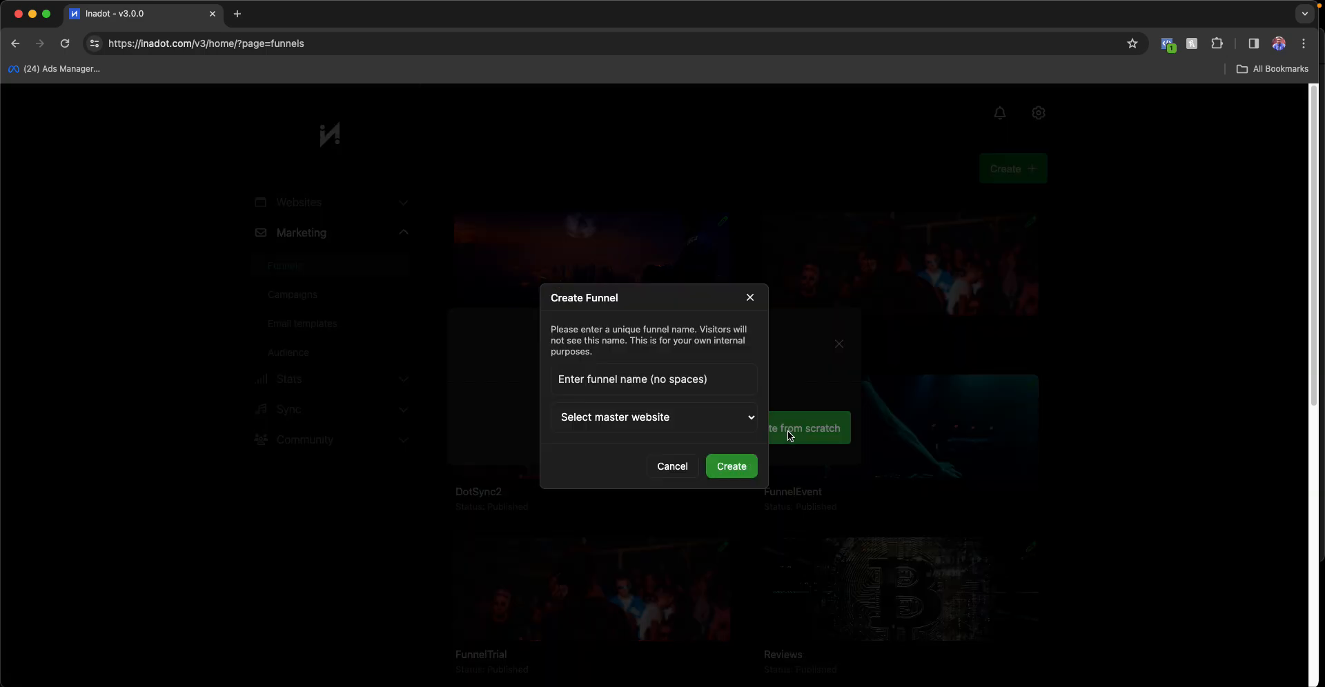
click(680, 378)
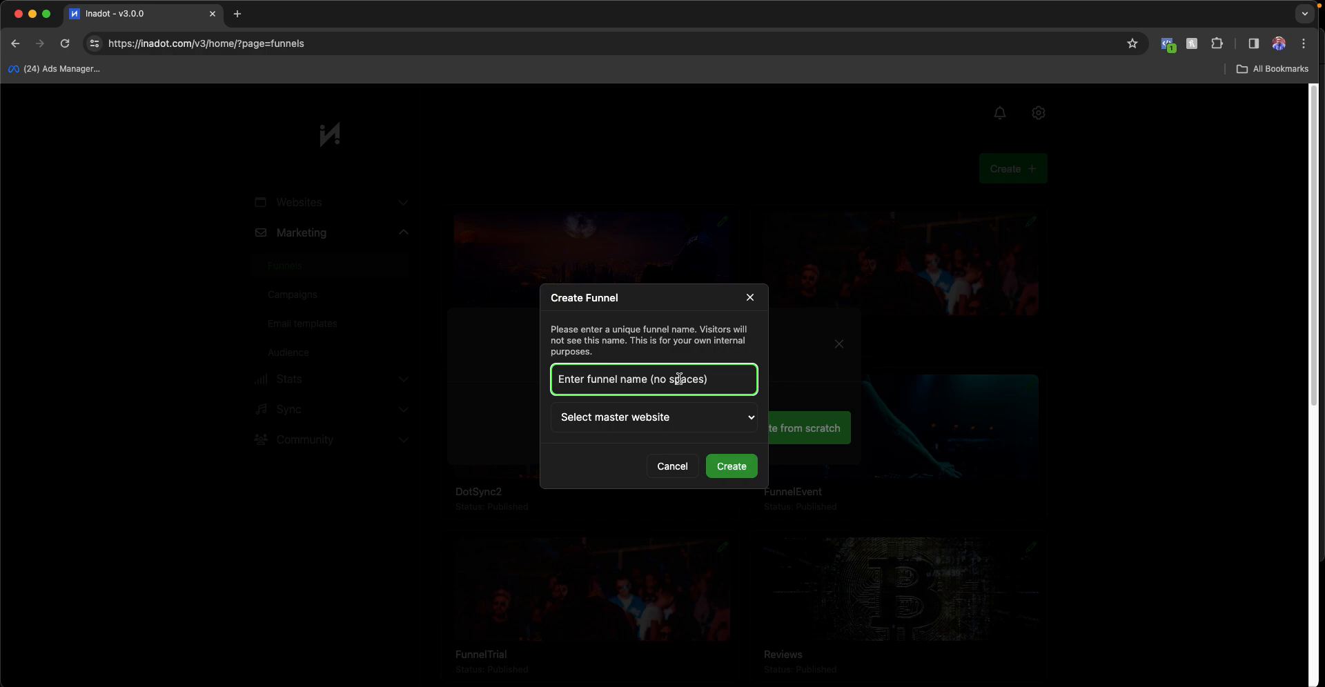
text(FunnelTest)
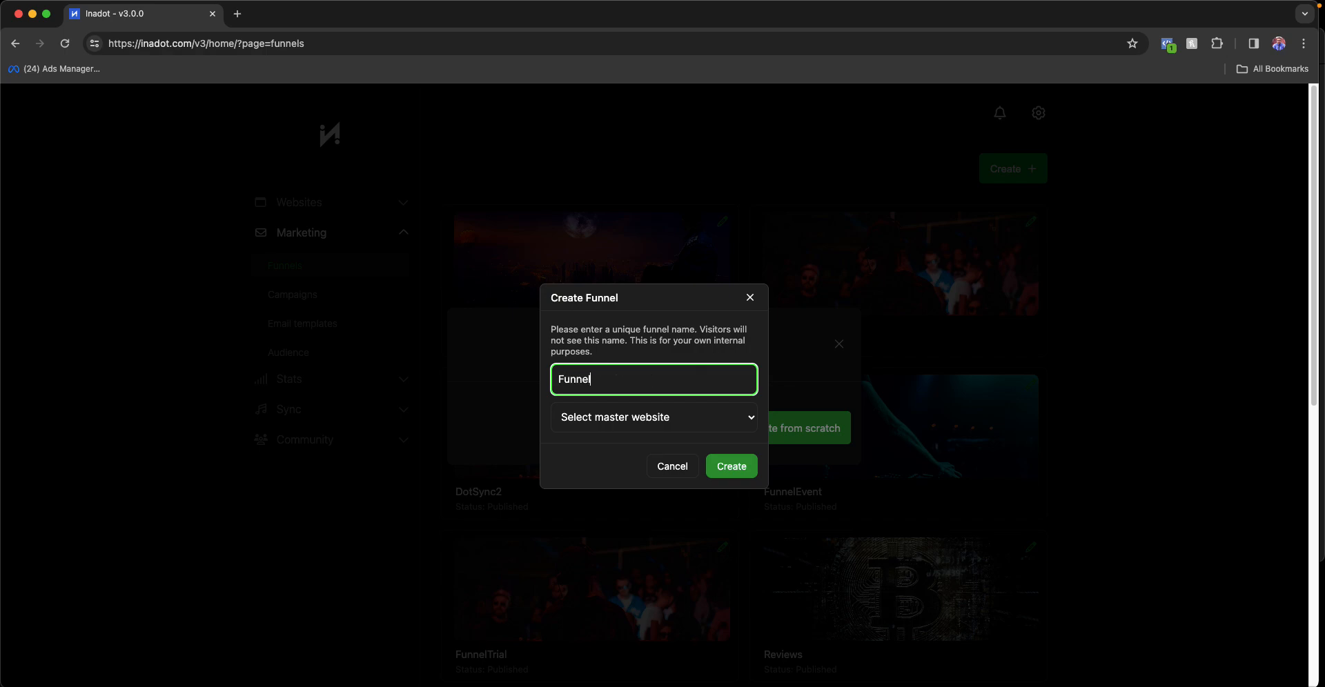
click(695, 418)
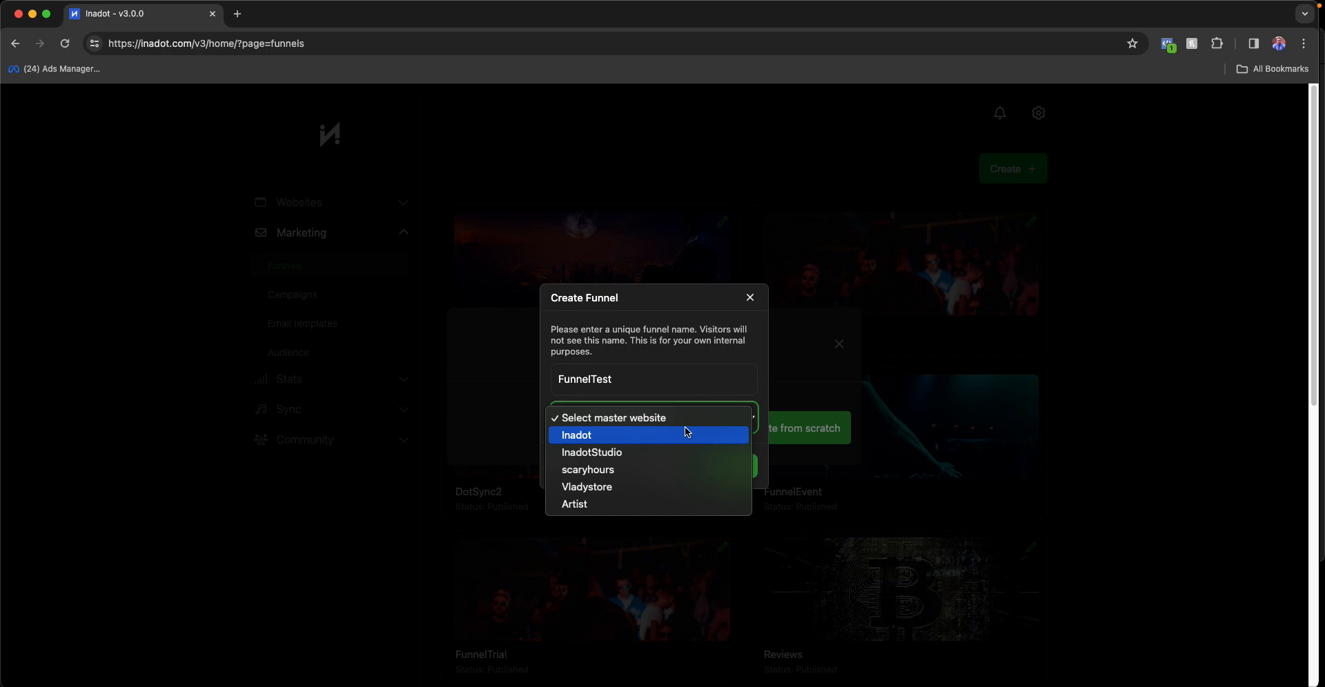
click(604, 434)
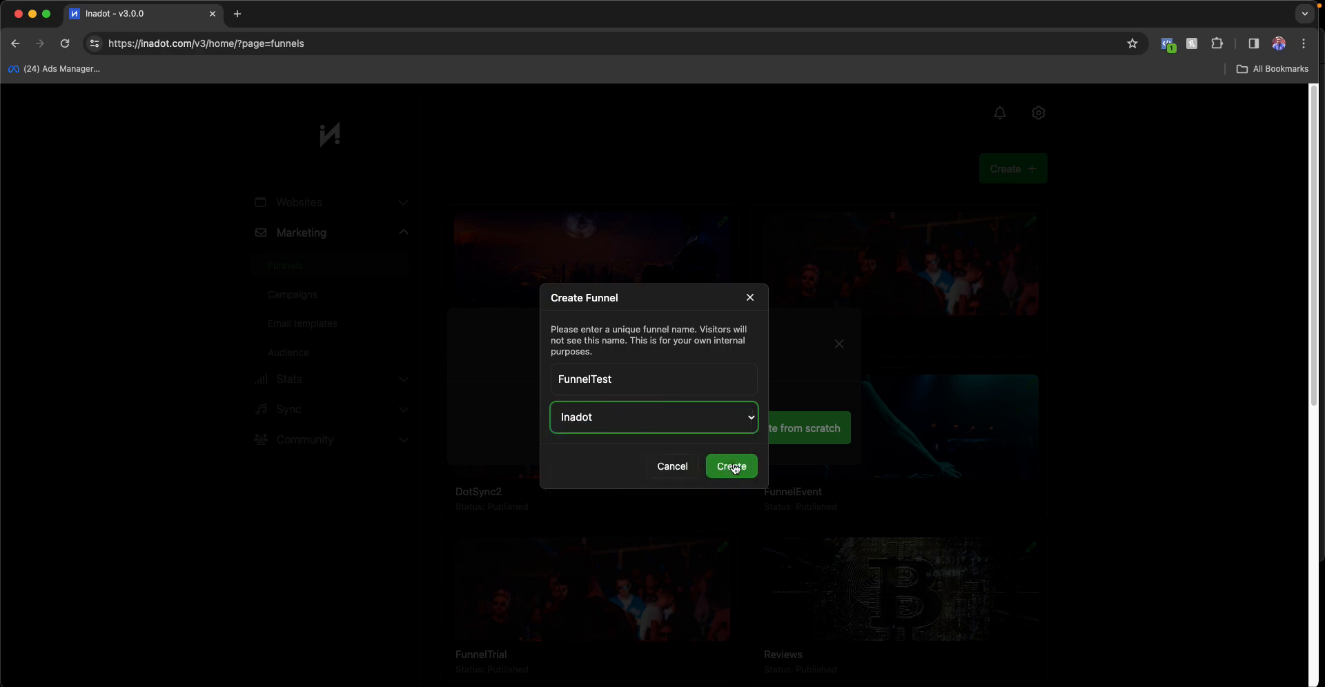
click(735, 470)
click(726, 417)
scroll(742, 559, down, 10)
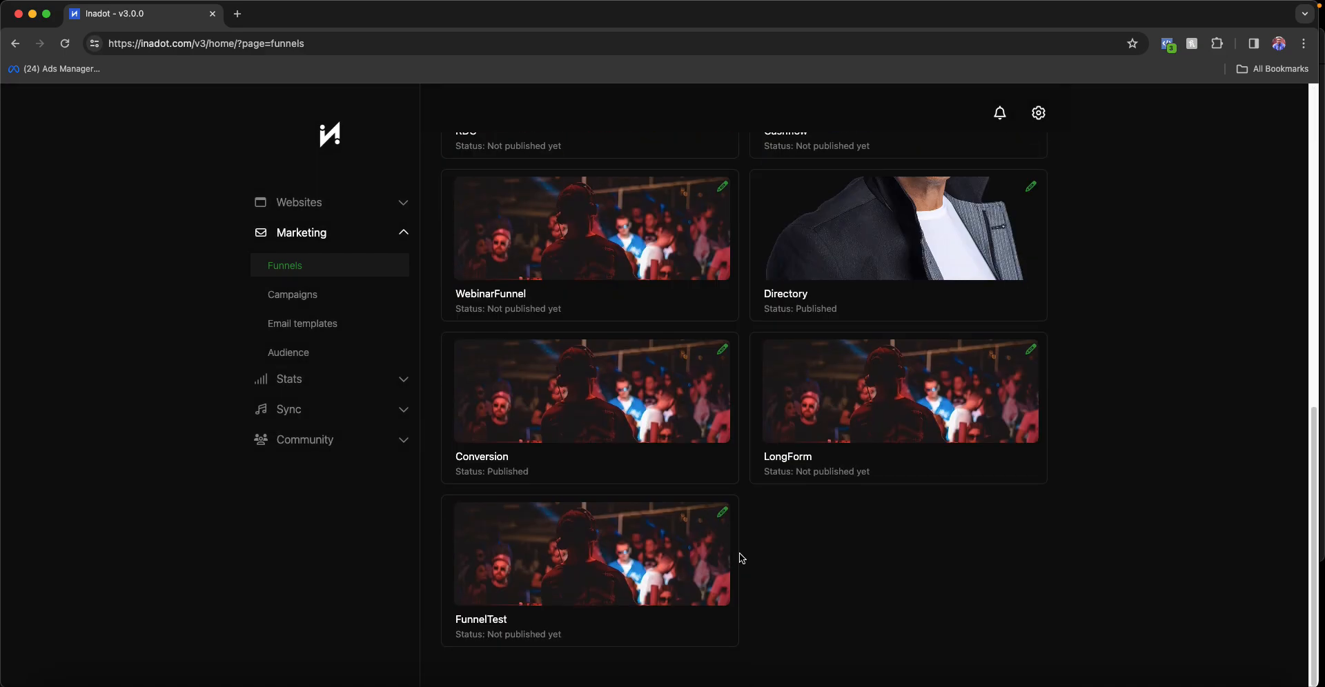
- Open FunnelTest in the page builder and dismiss the three hint popups
click(591, 556)
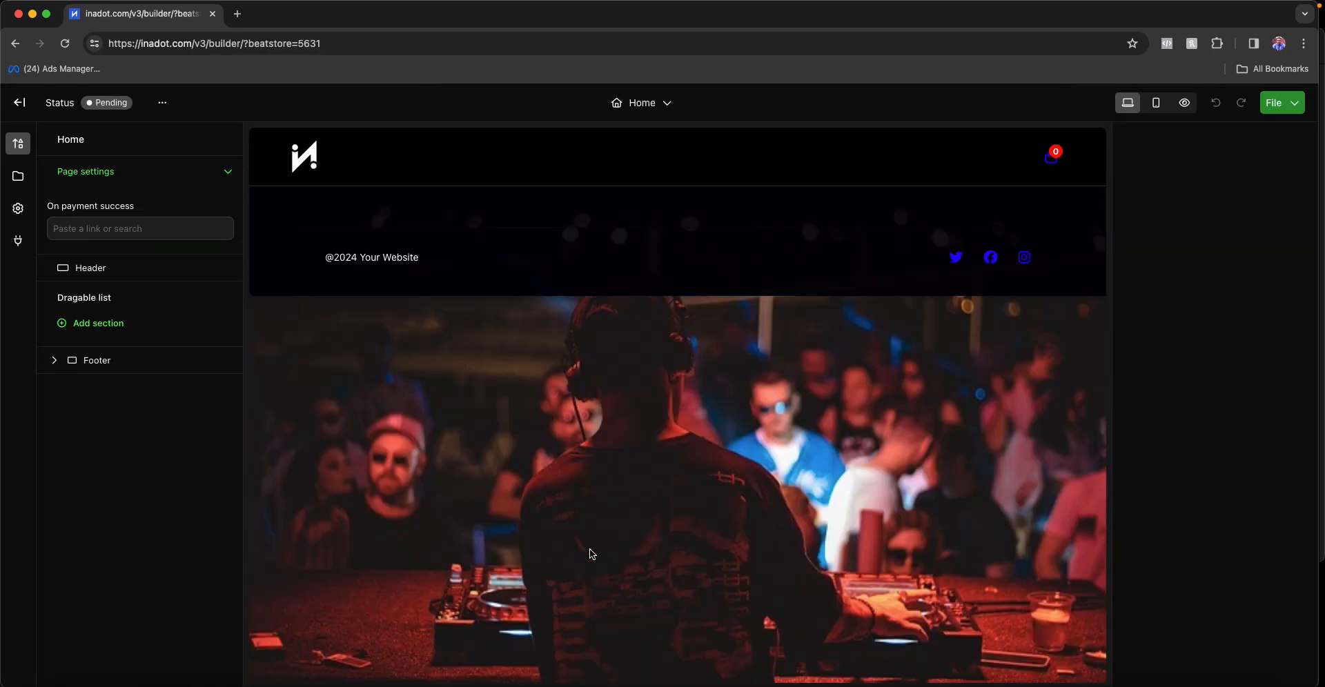
click(253, 236)
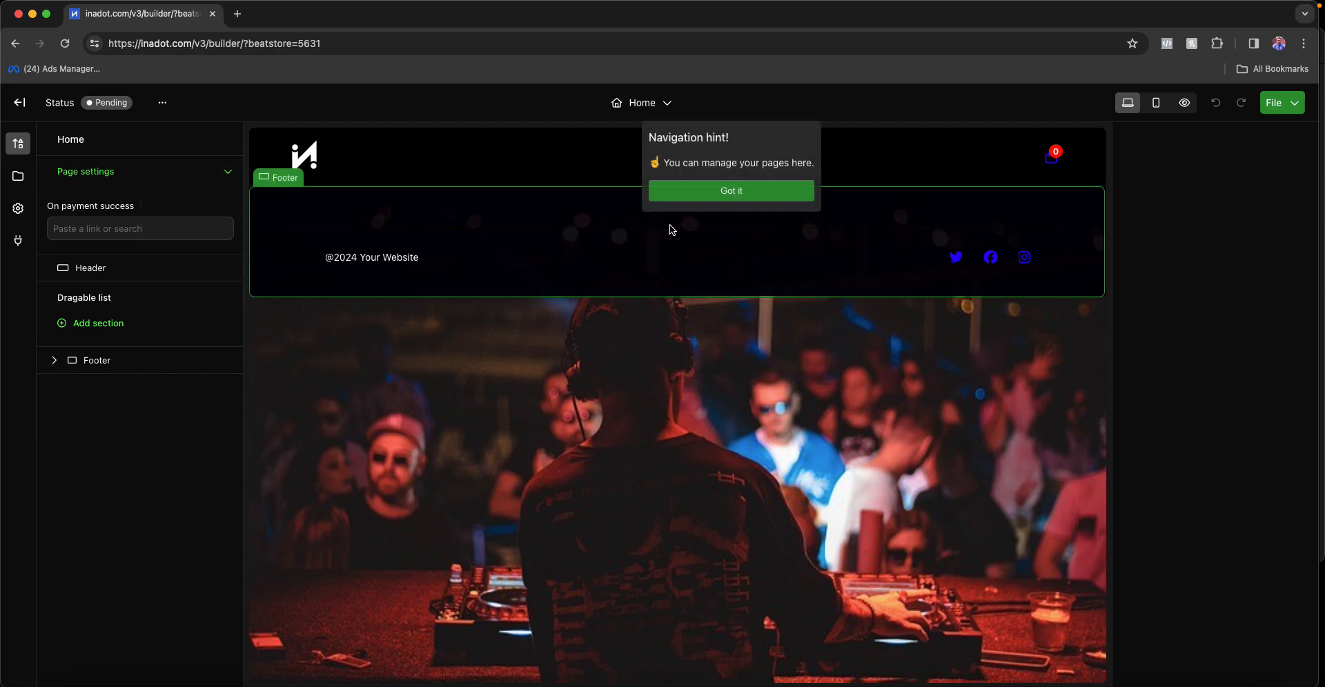
click(752, 192)
click(1163, 213)
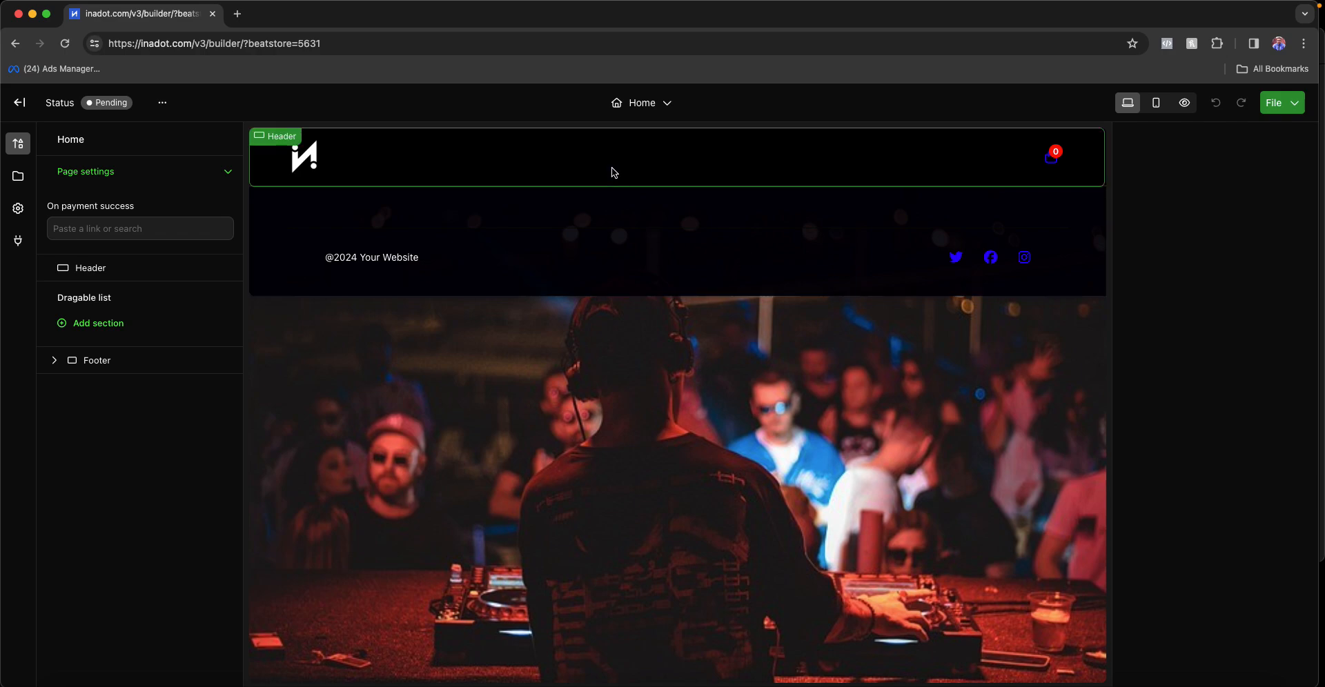
- Inspect the Home page's header and footer section settings
click(570, 203)
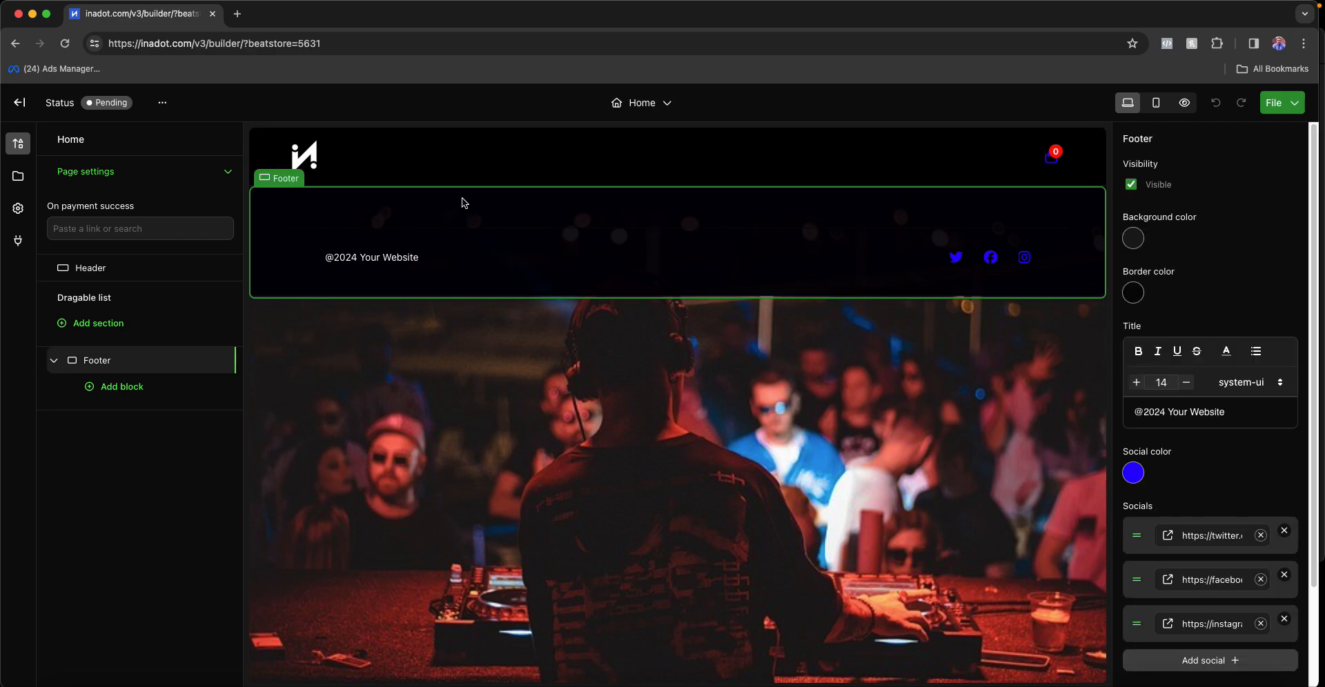
click(505, 170)
click(498, 207)
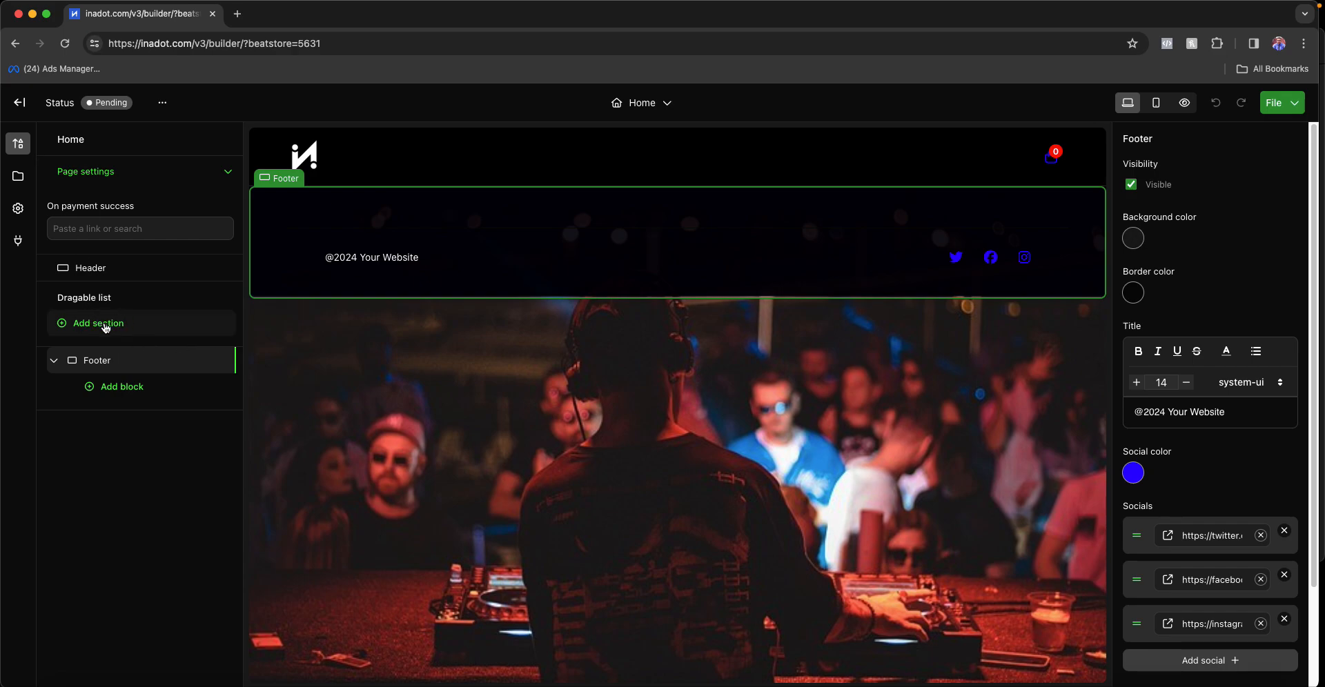
- Add a Giveaway form section to the Home page and select it
click(126, 326)
scroll(348, 593, down, 1)
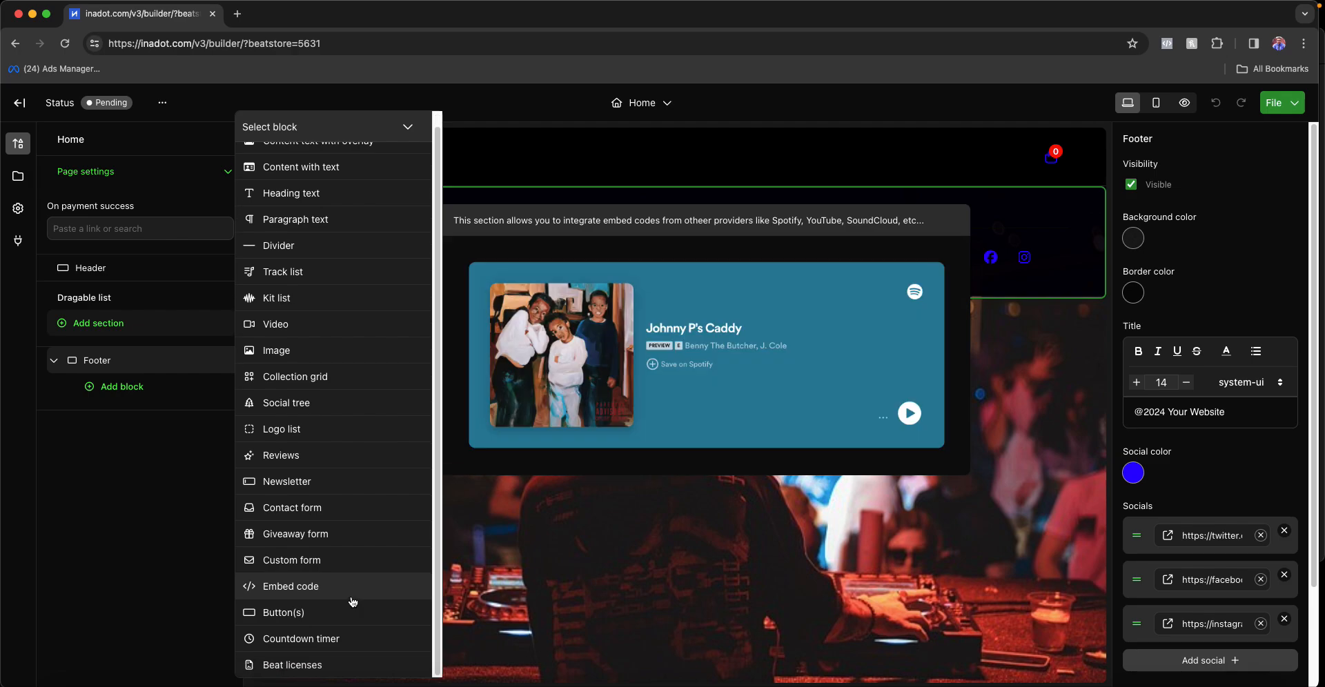
click(336, 528)
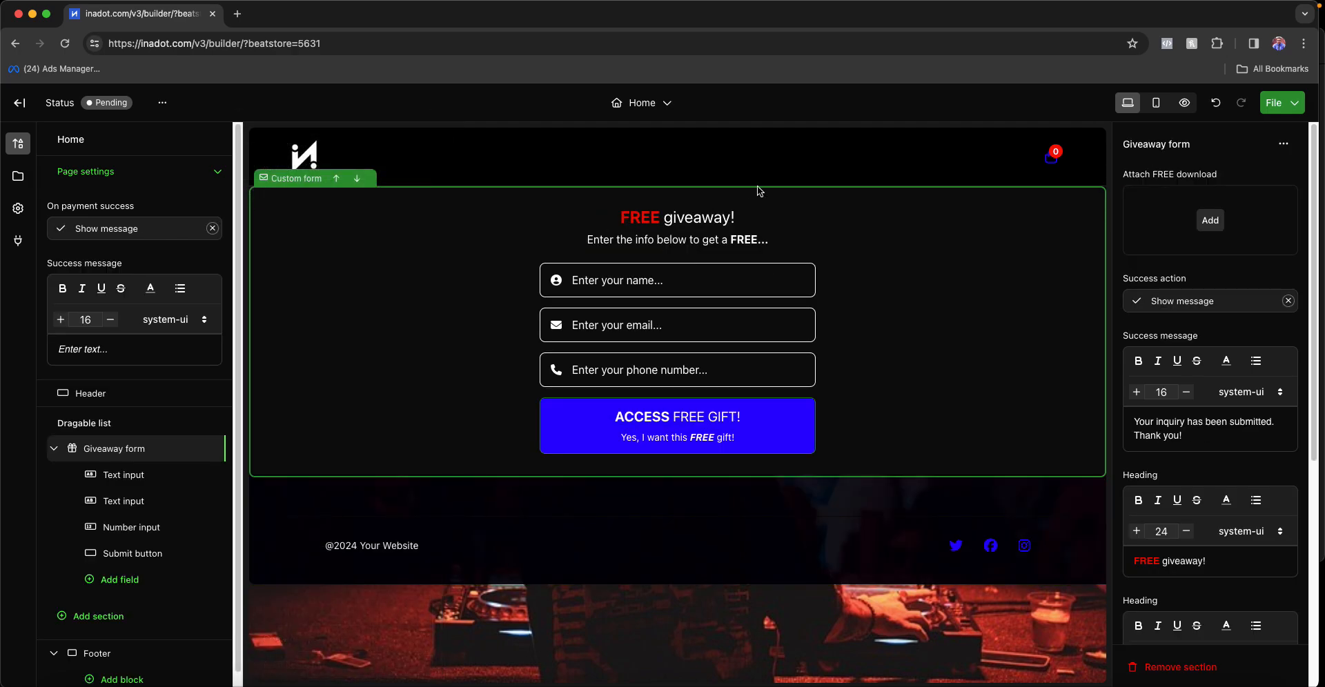
click(476, 299)
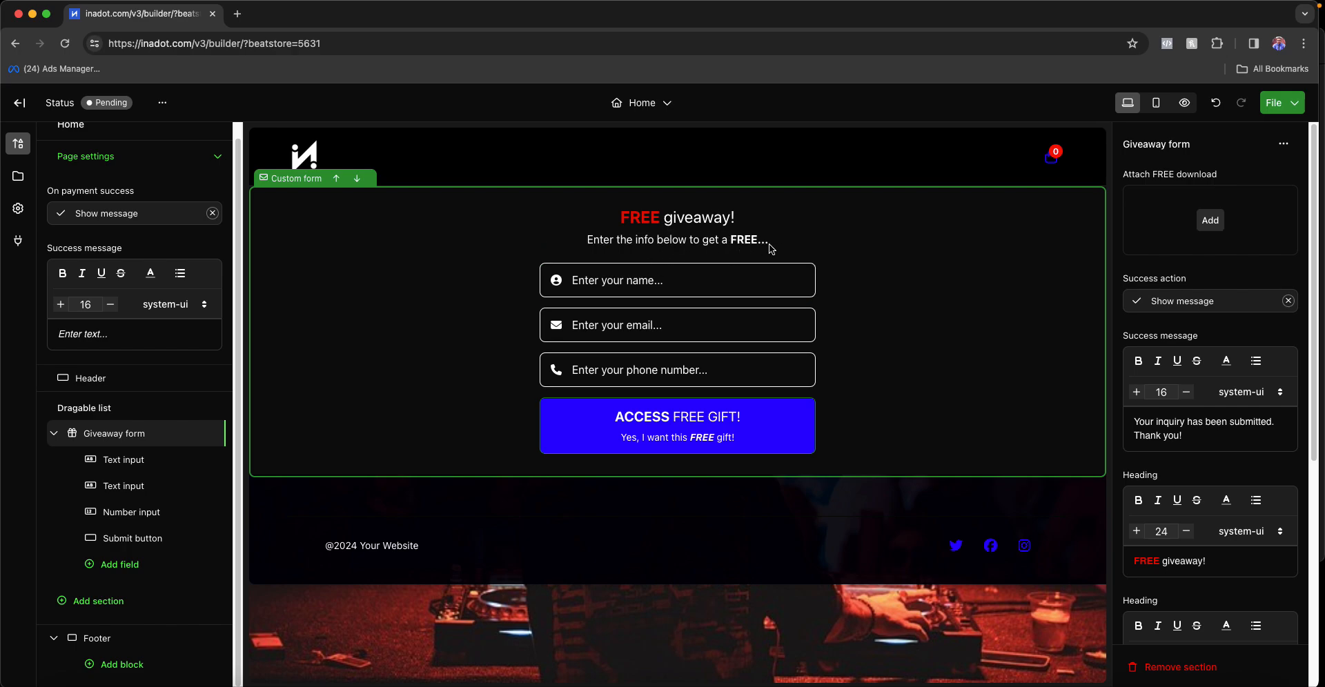
scroll(1204, 494, down, 3)
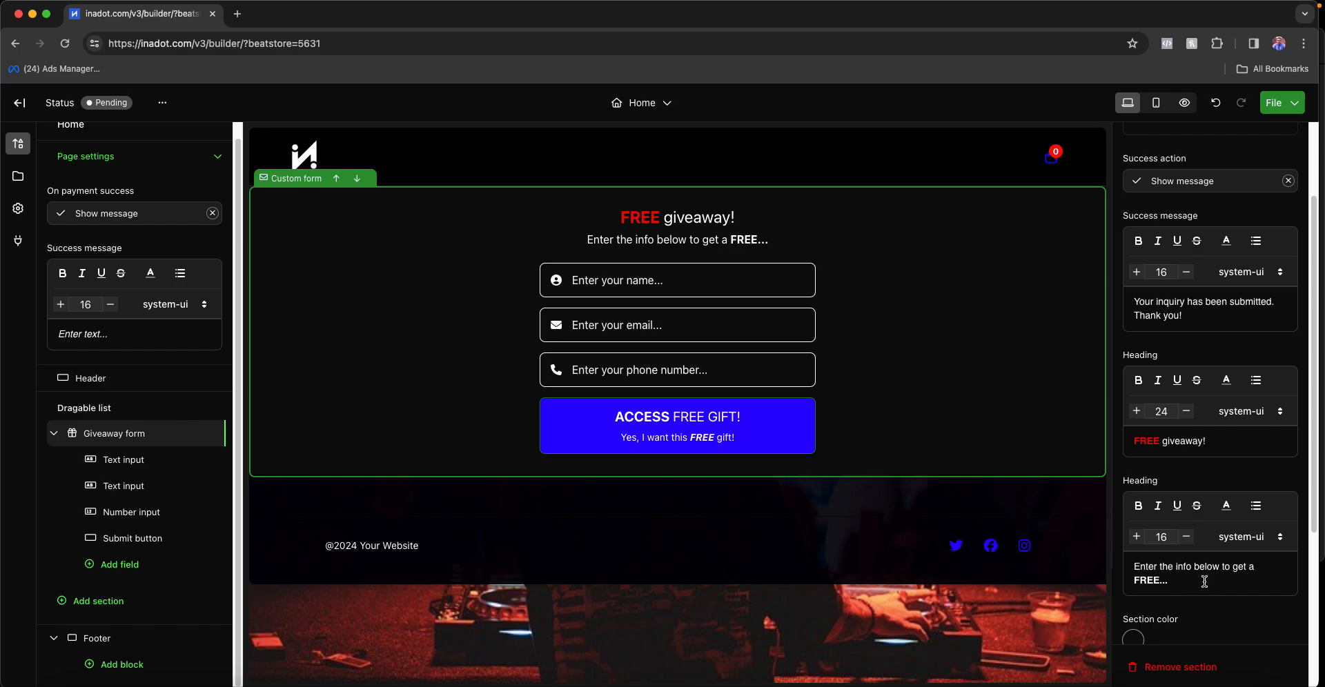
scroll(1204, 582, up, 3)
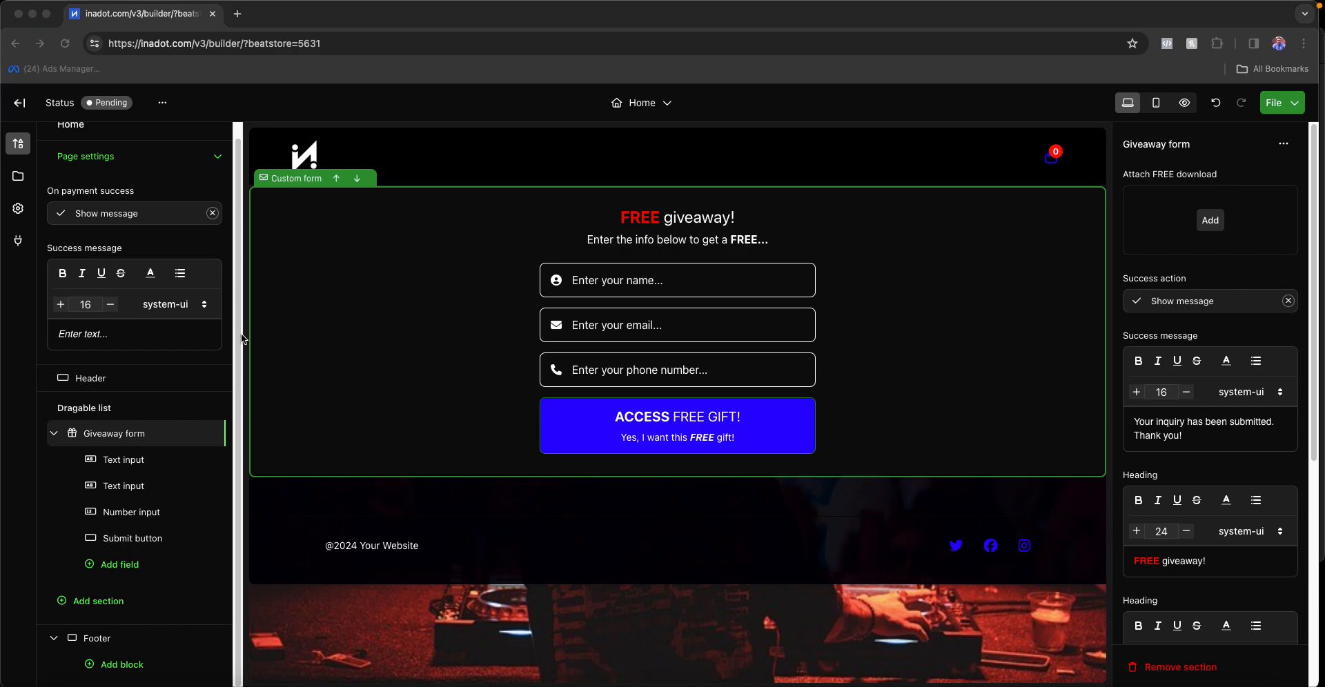
- Attach the Crusin track from the Content library as the form's free download
click(902, 332)
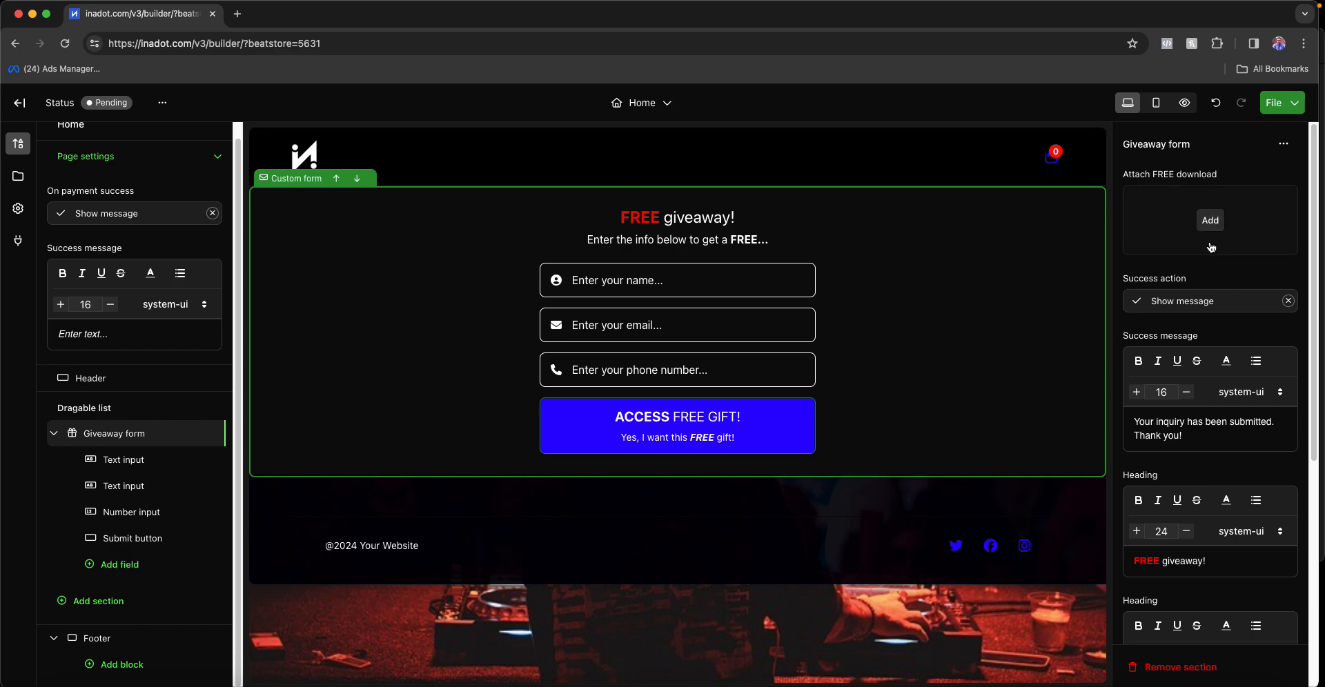
click(1209, 222)
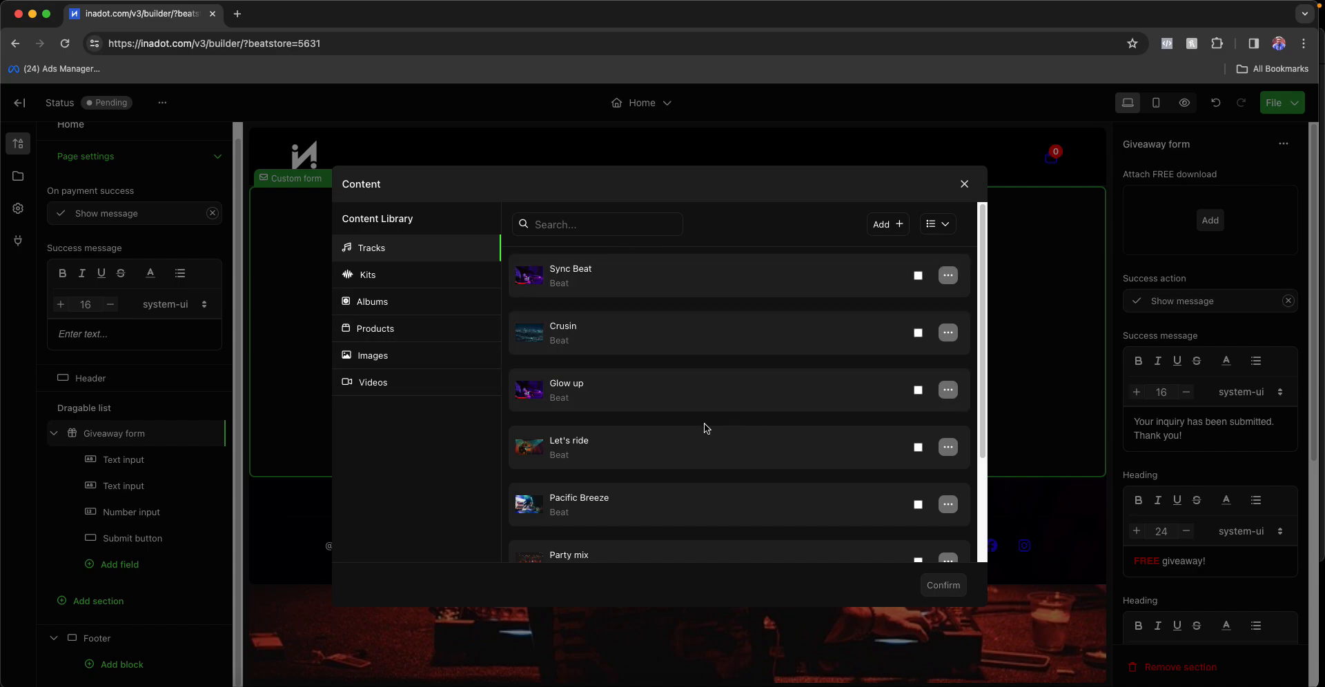
click(710, 340)
click(946, 586)
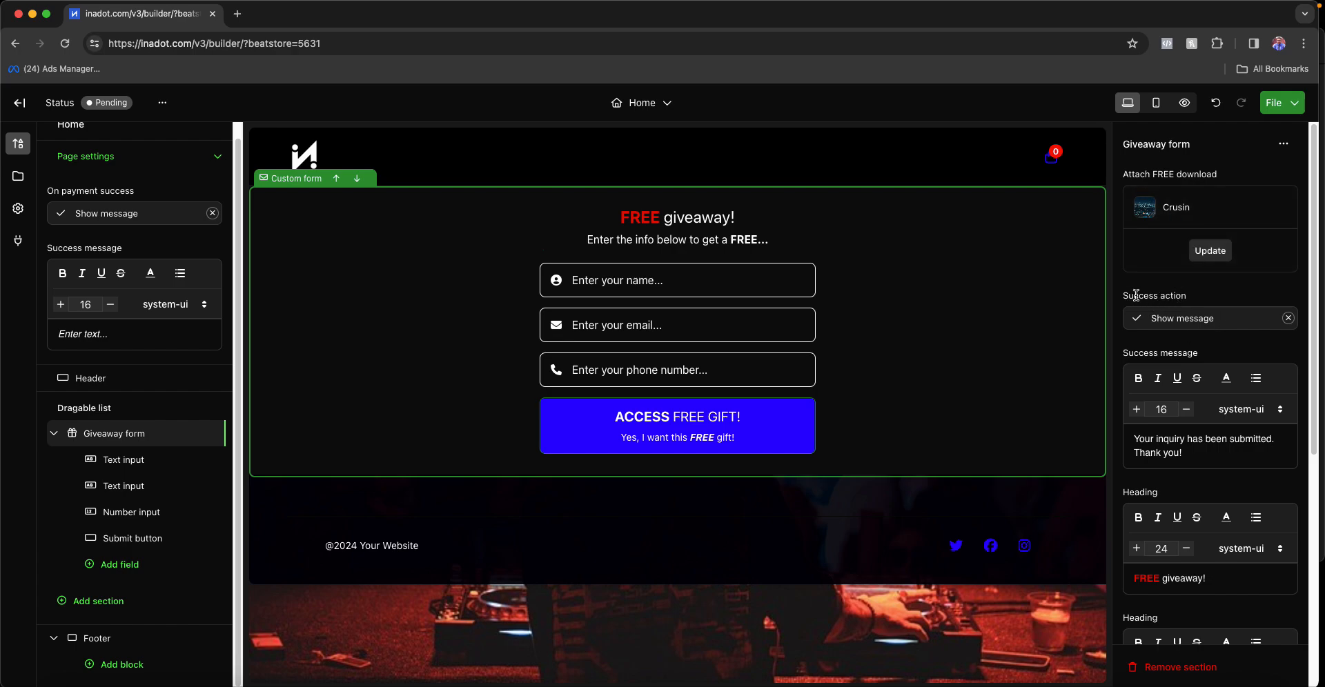
drag(1123, 296, 1178, 296)
- Keep the form's success action set to Show message
click(1216, 308)
click(1229, 302)
click(1190, 322)
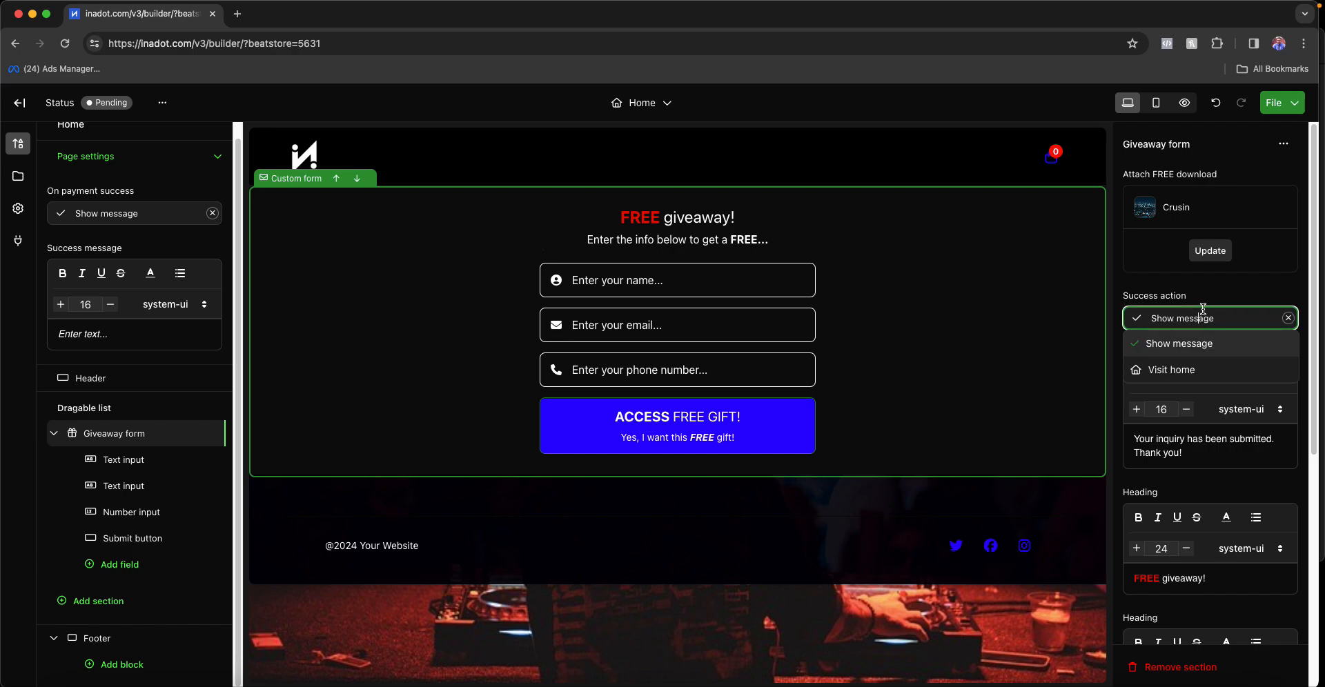
click(1202, 314)
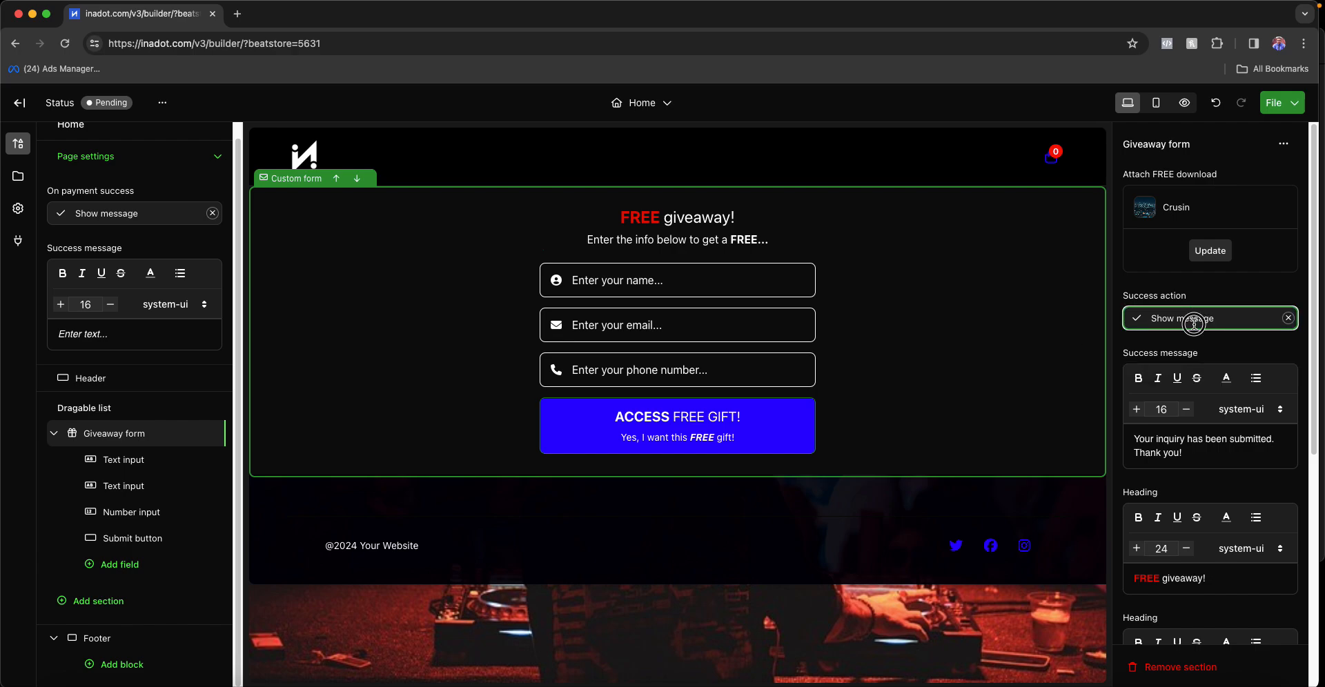
click(1218, 316)
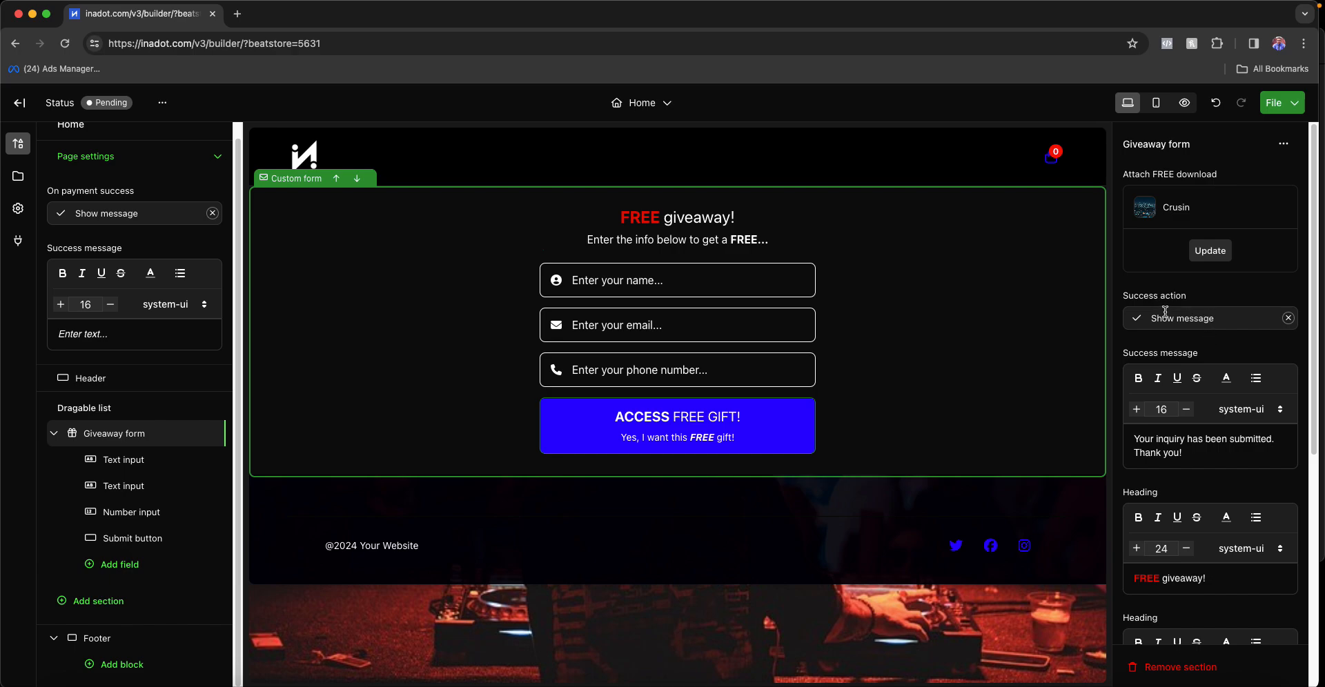
drag(1122, 297, 1204, 300)
click(1204, 299)
- Replace the success message with 'Your free beat is downloading!'
triple_click(1157, 443)
text(Ypi)
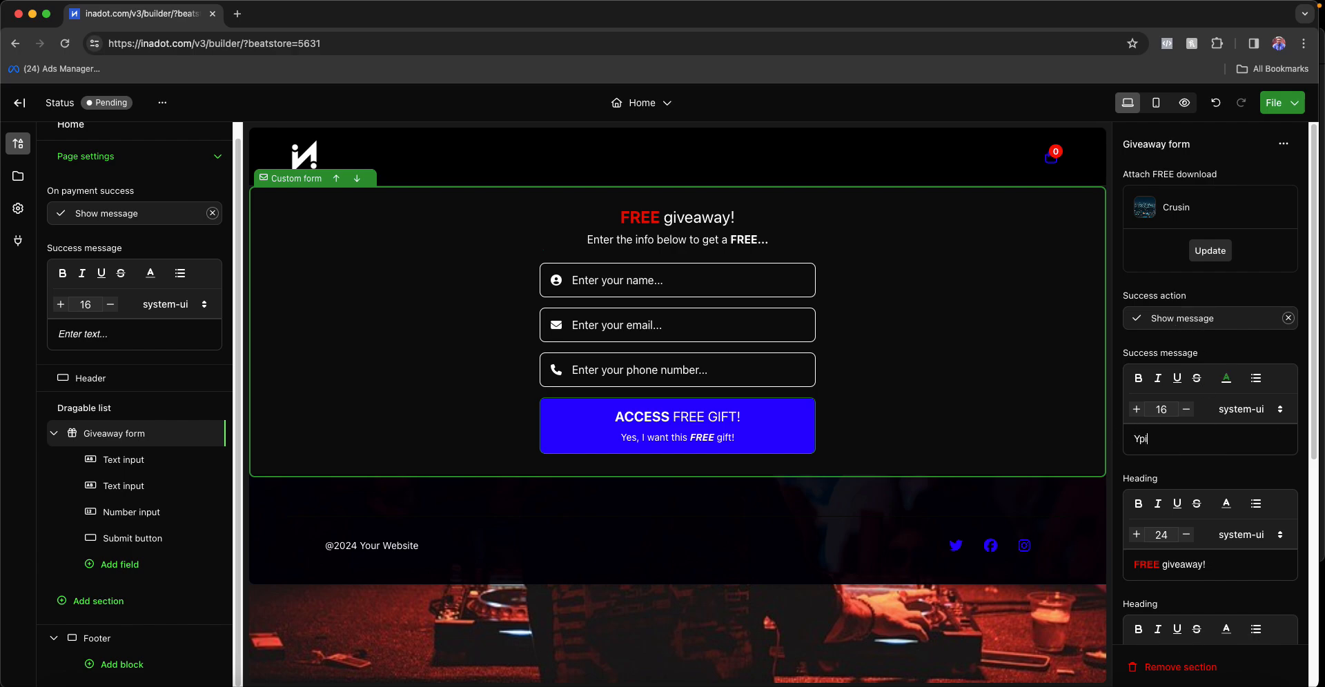
text(pu)
key(BackSpace)
key(BackSpace)
text(our free beat is downloading!)
- Change the heading to 'FREE beat giveaway!' and end the subtitle with 'get a FREE beat!!!'
scroll(1183, 469, down, 3)
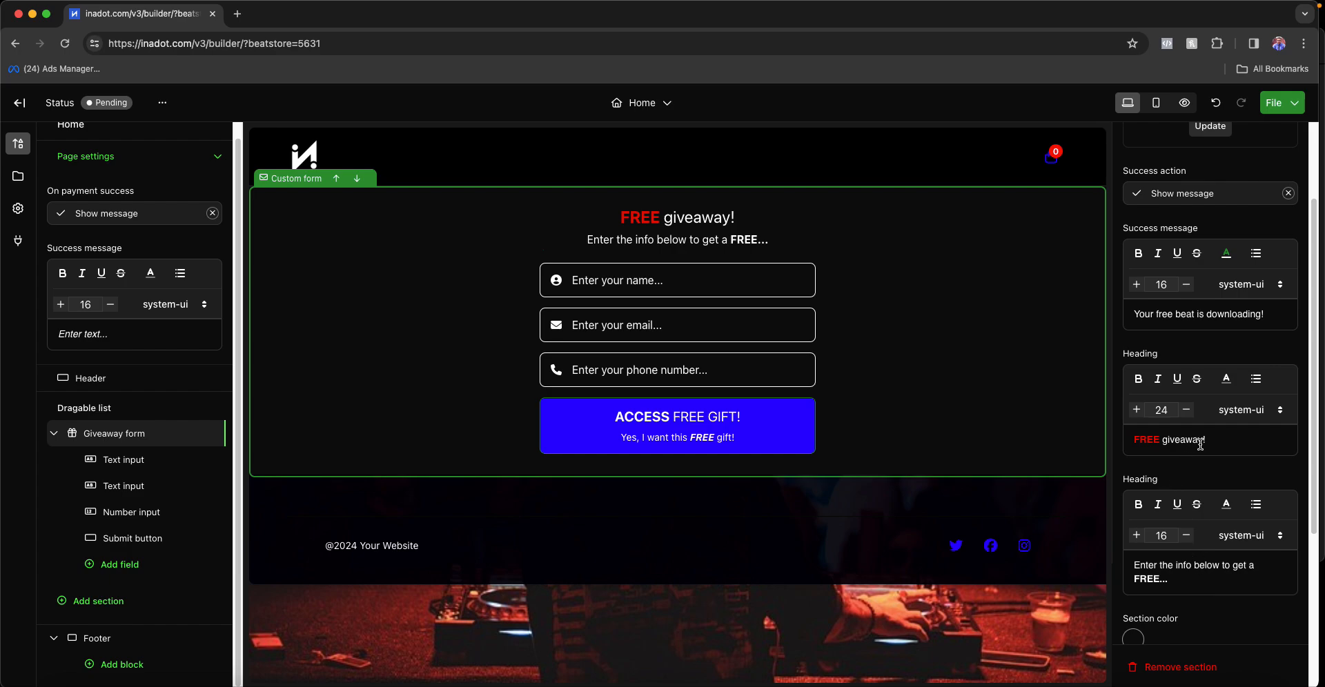
click(1162, 440)
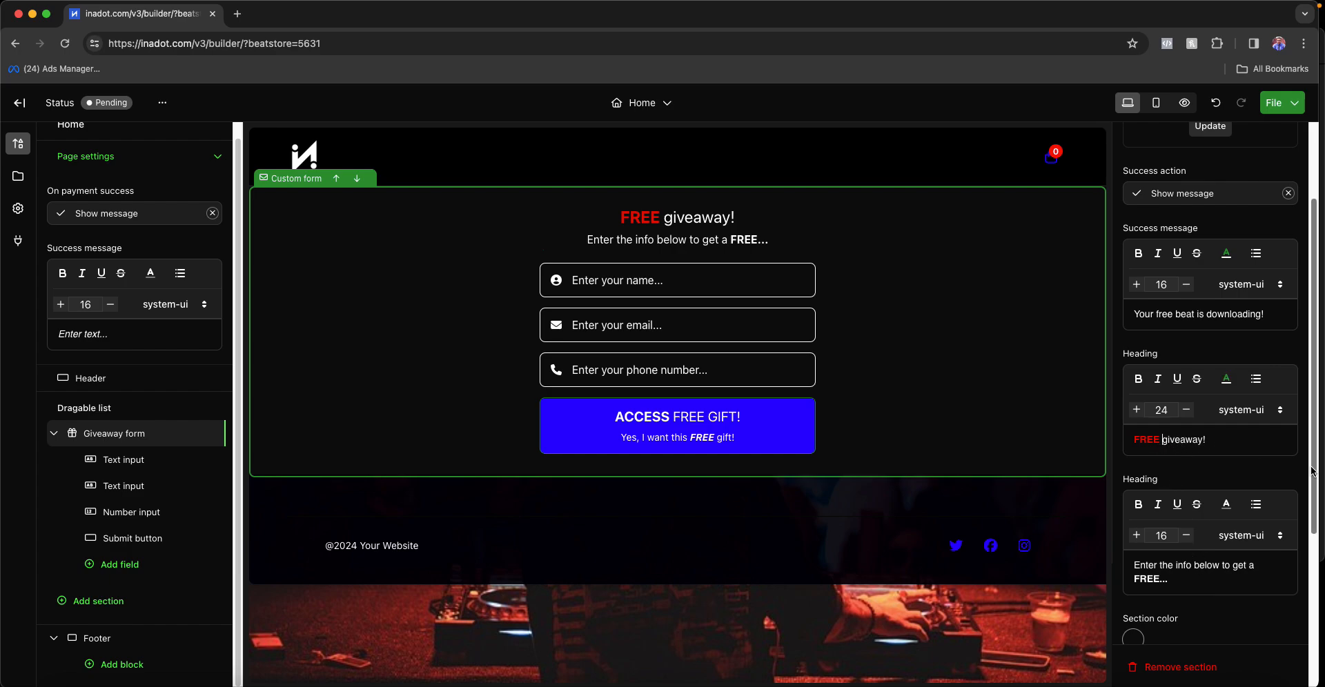
text(beat)
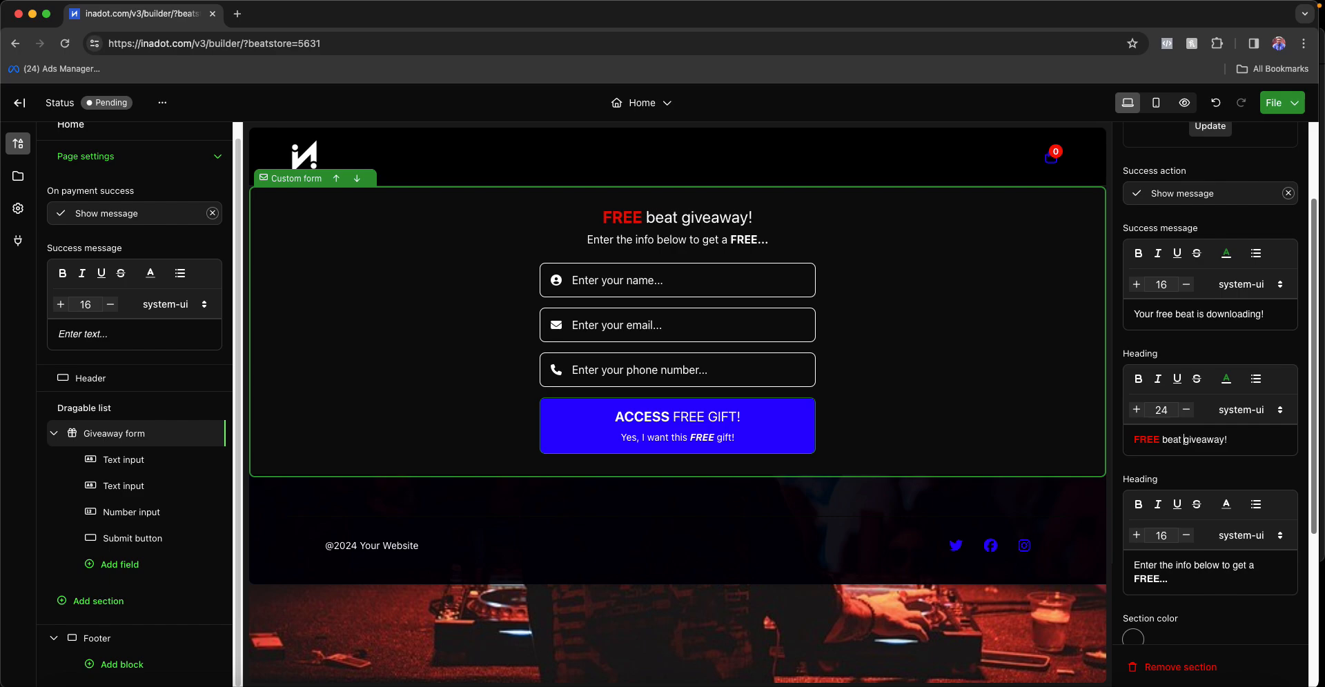
click(1192, 583)
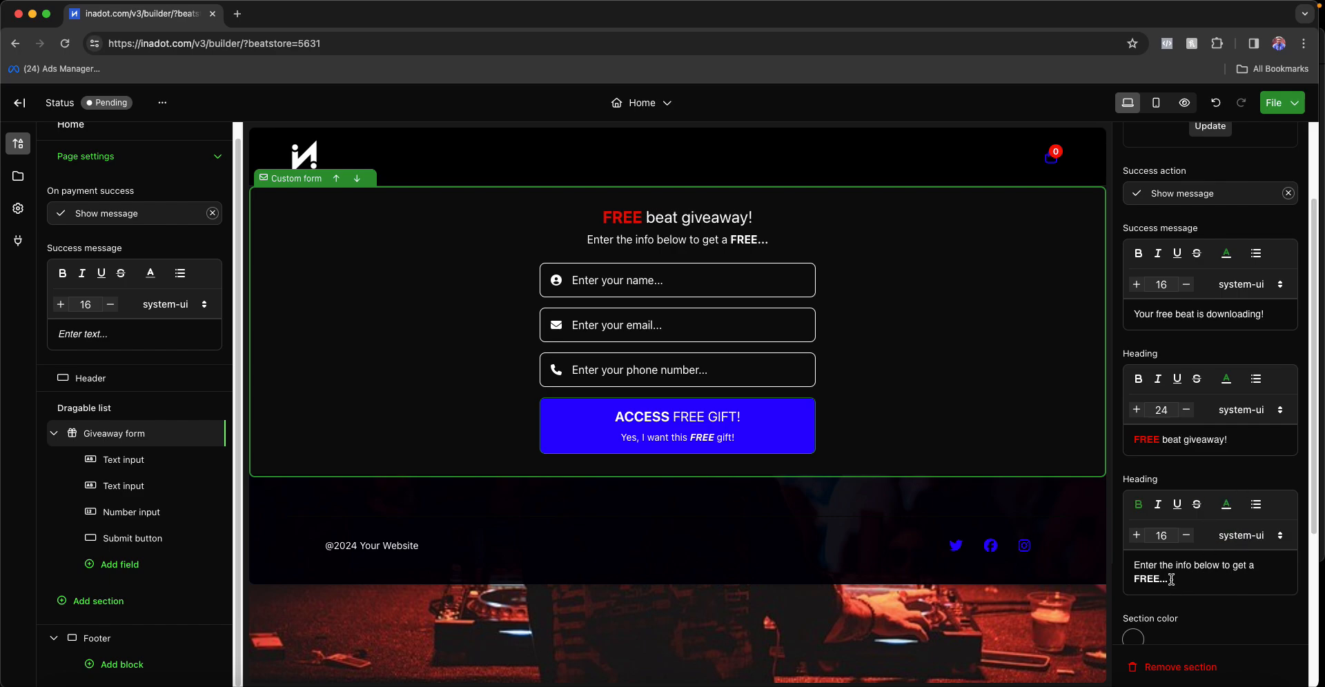
key(BackSpace)
key(BackSpace)
key(BackSpace)
text(beat)
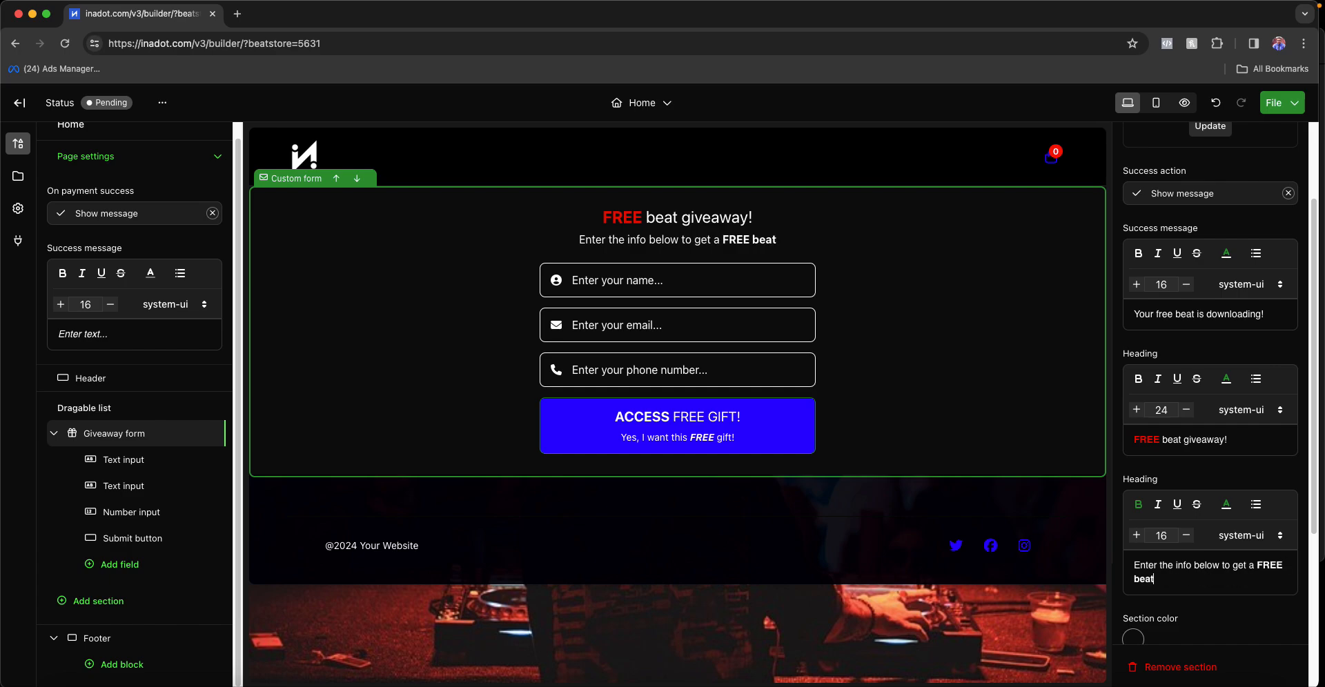
text(!!!)
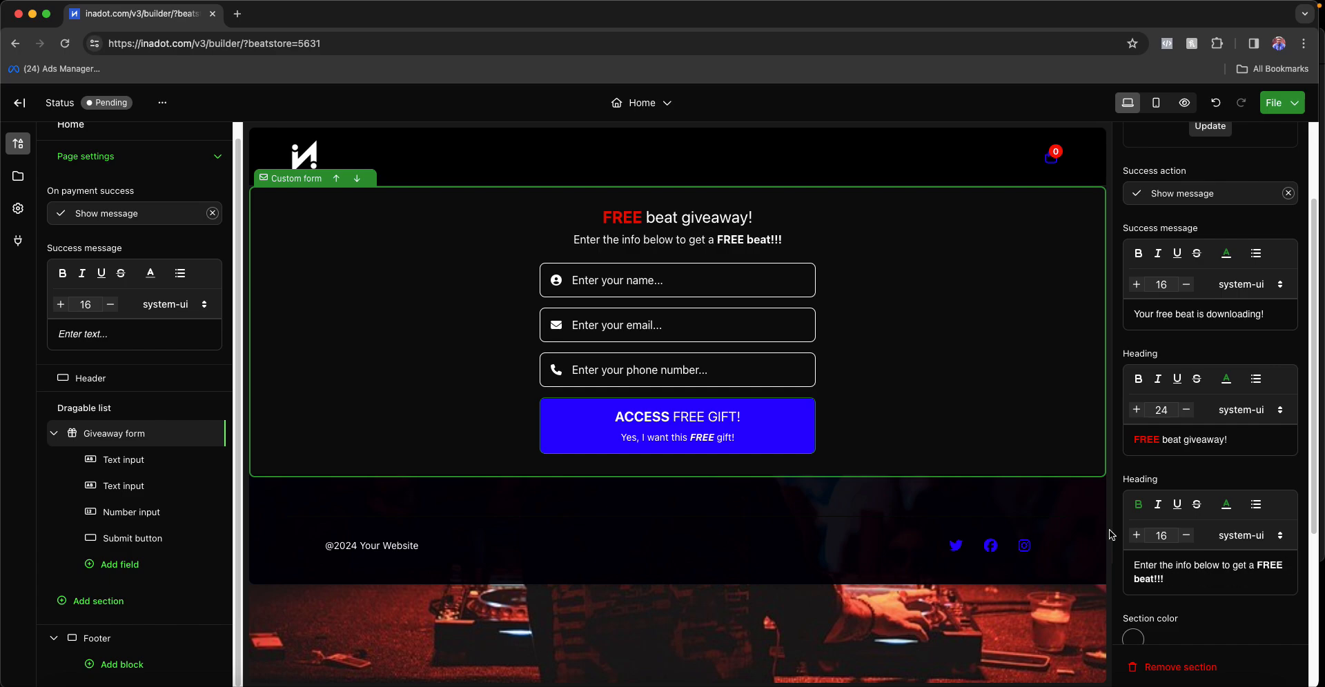
click(954, 405)
- Select the name field on the giveaway form
scroll(1177, 455, down, 4)
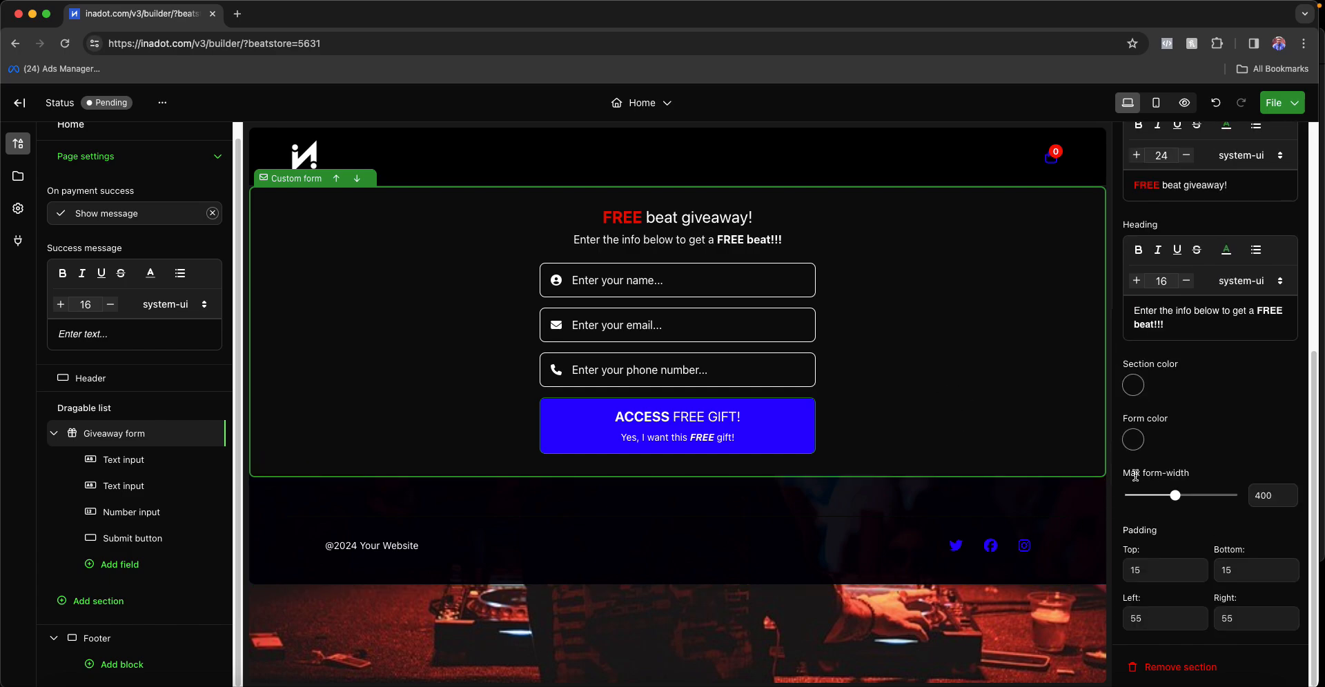
click(654, 295)
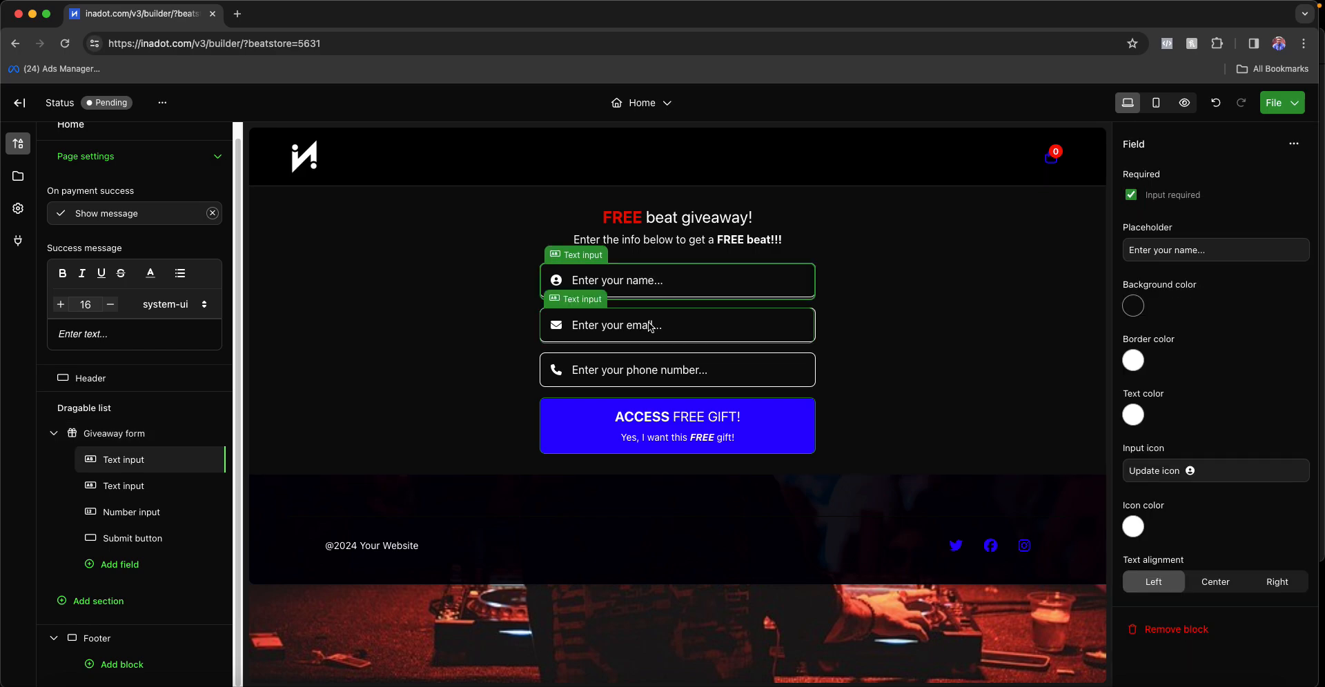
click(641, 330)
click(613, 298)
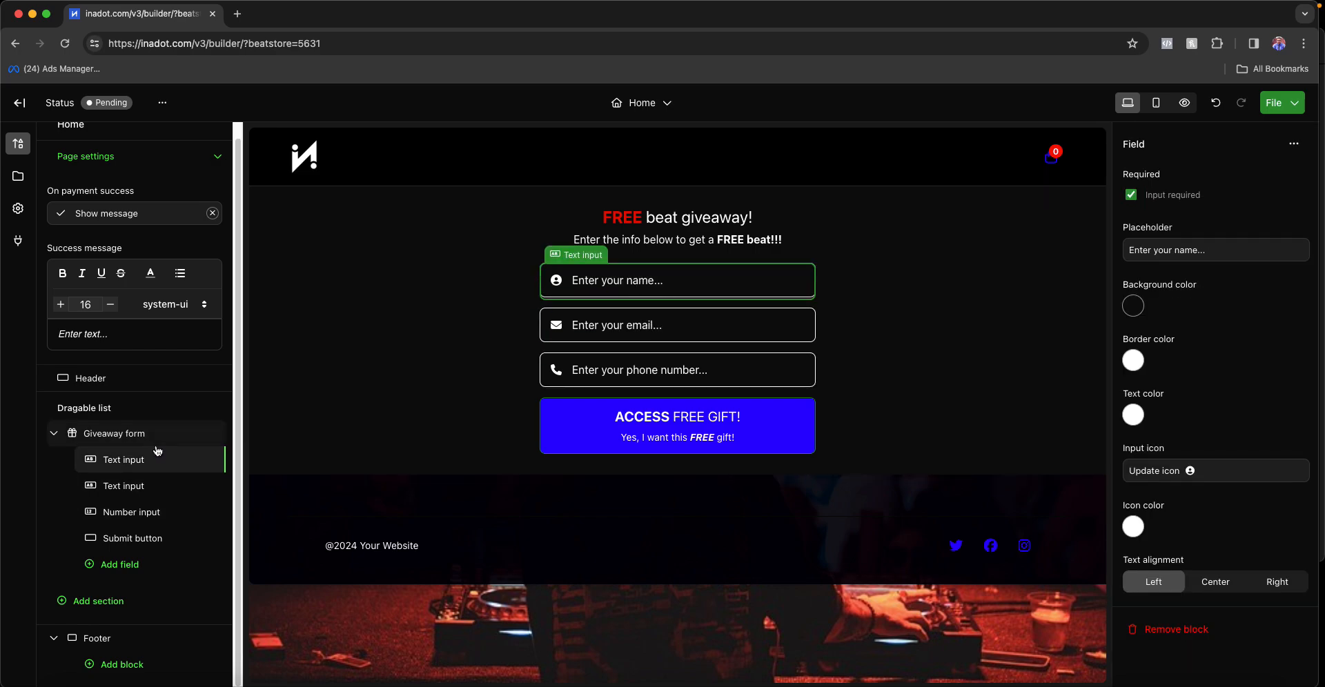
- Remove the phone number field, leaving only the name and email fields
click(642, 318)
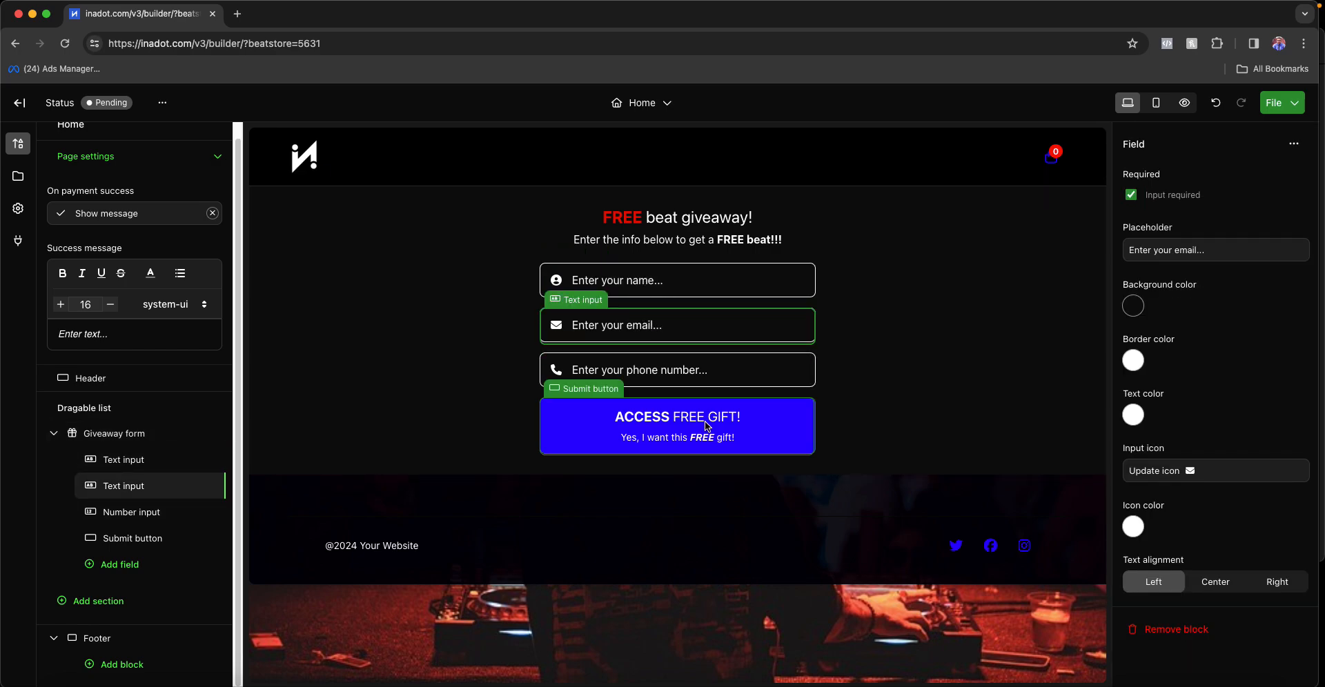
click(693, 367)
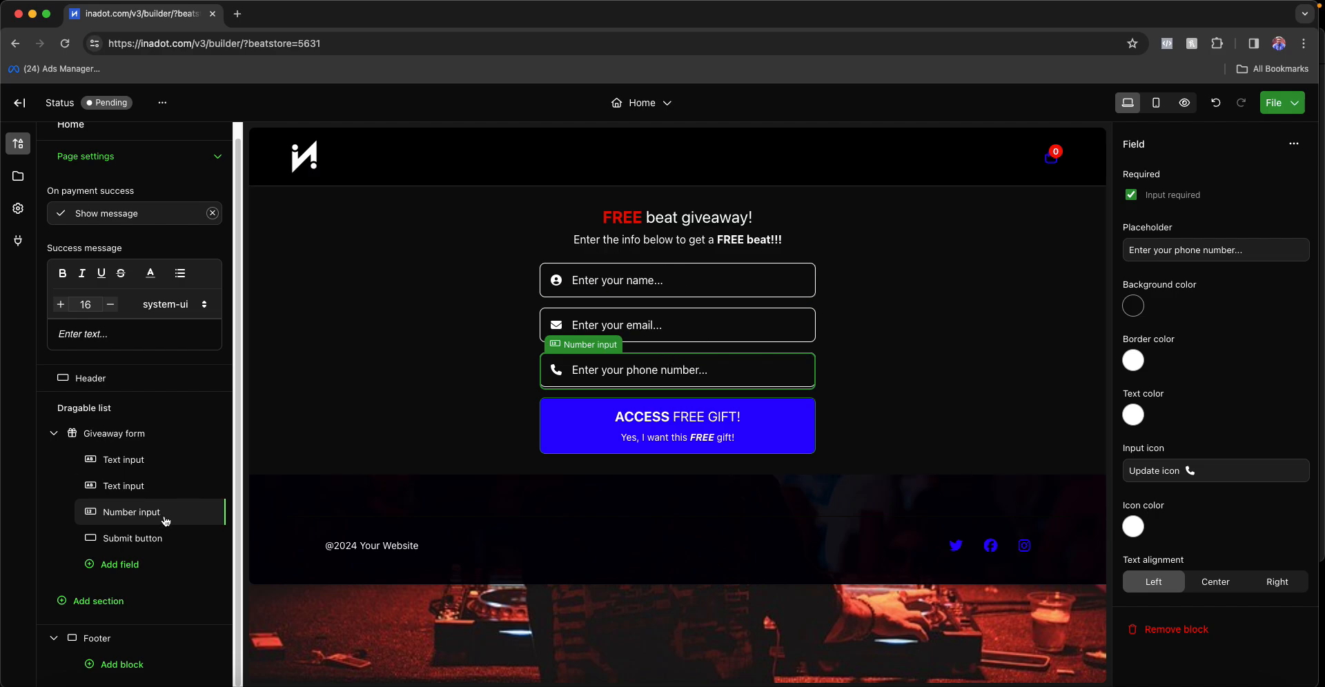
click(1181, 630)
click(593, 289)
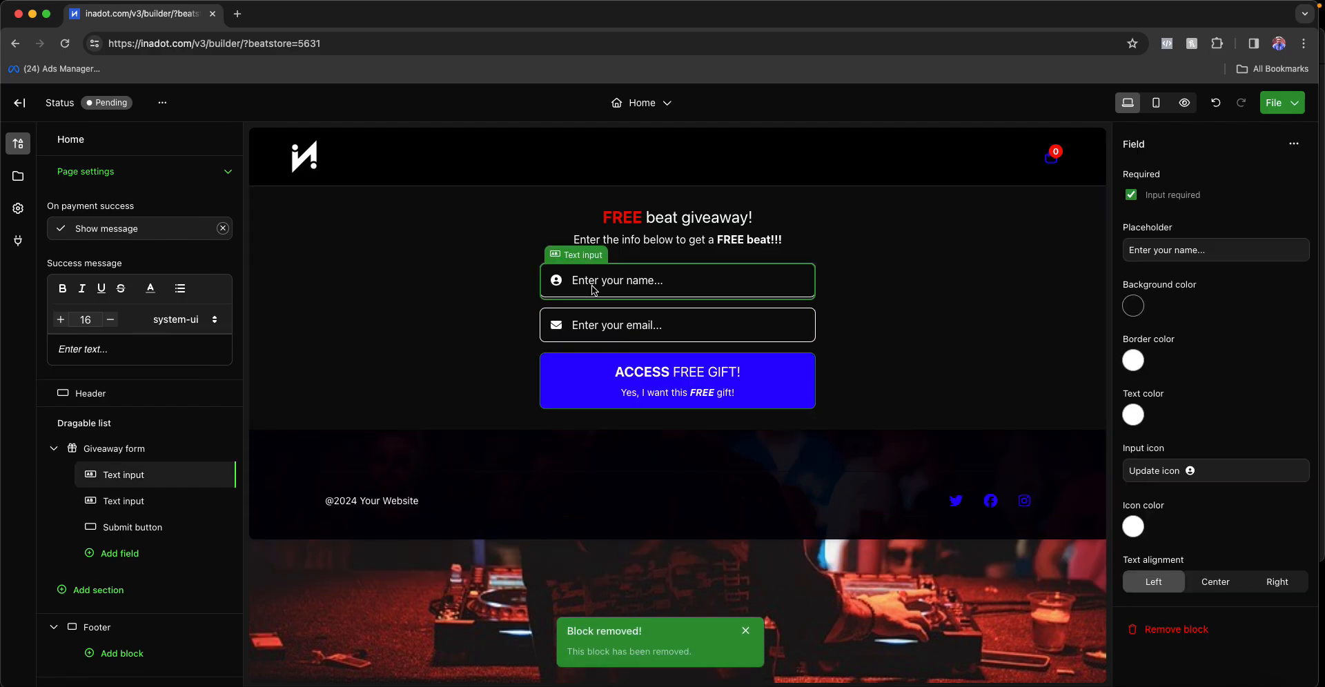
click(691, 322)
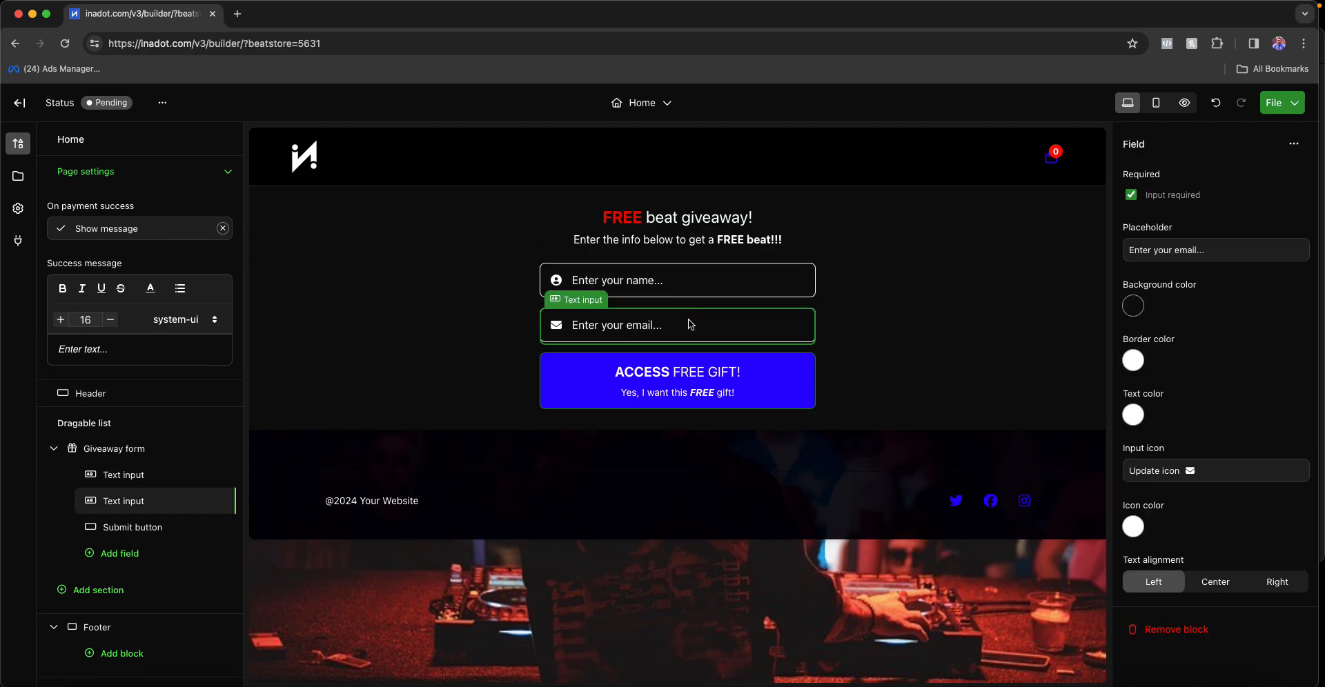
click(680, 384)
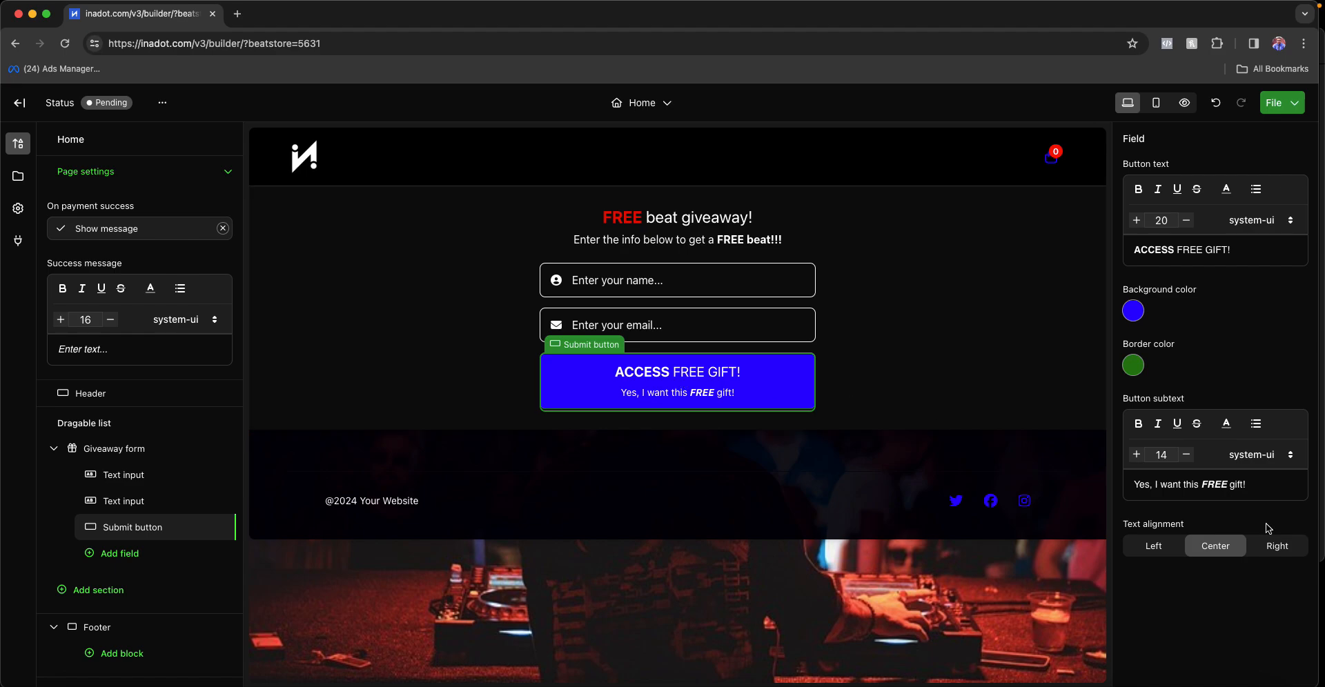
- Change the button text to 'ACCESS FREE BEAT!' and its subtext to 'Yes, I want this FREE beat!'
double_click(1236, 485)
text(beat)
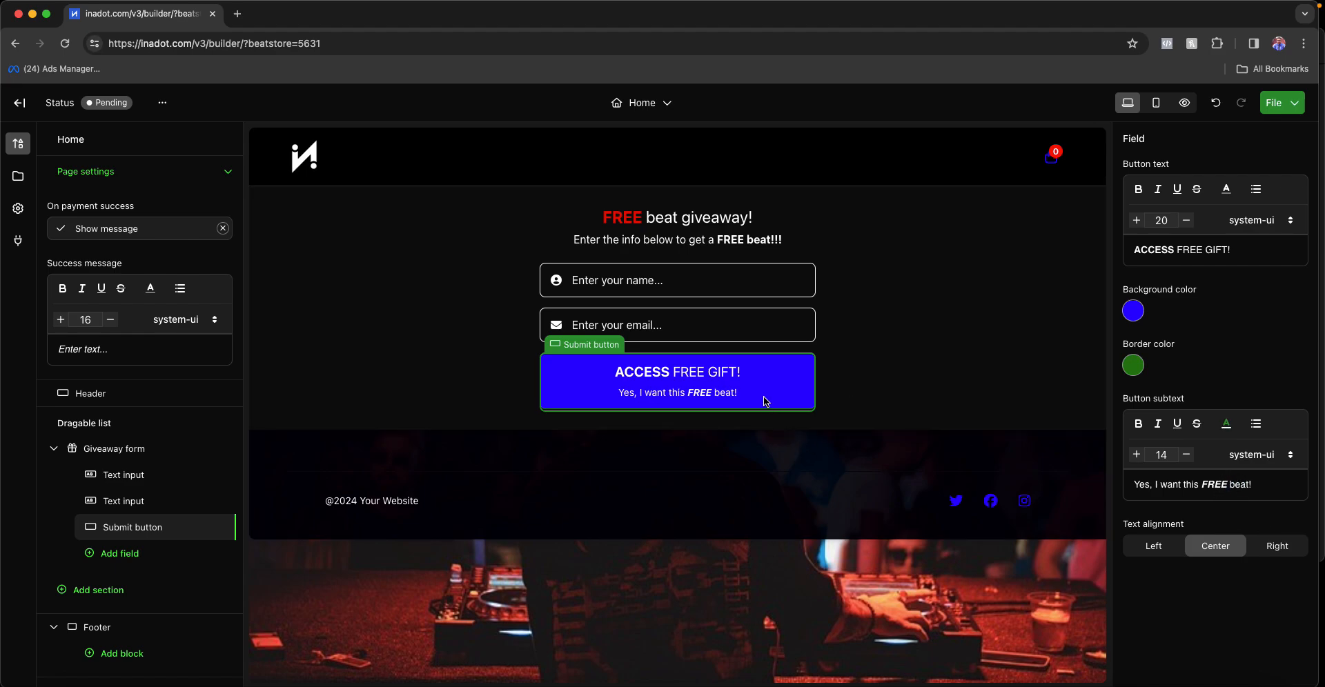
key(Return)
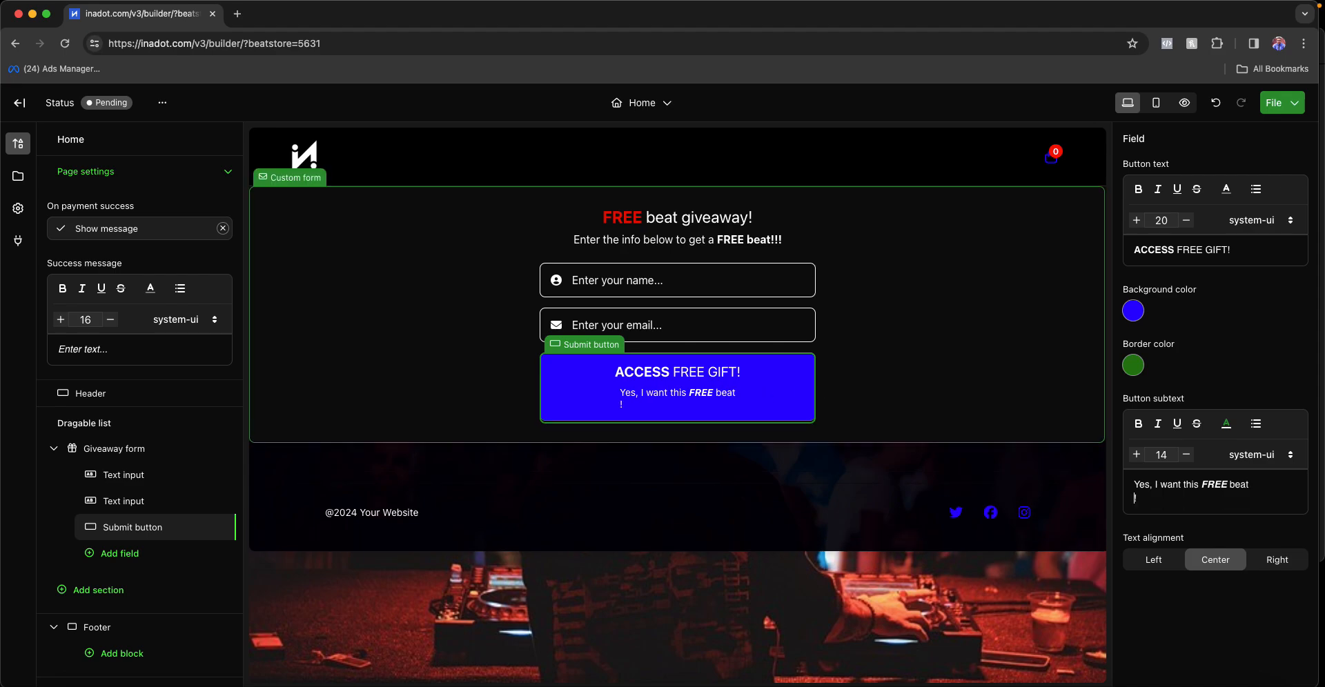
key(BackSpace)
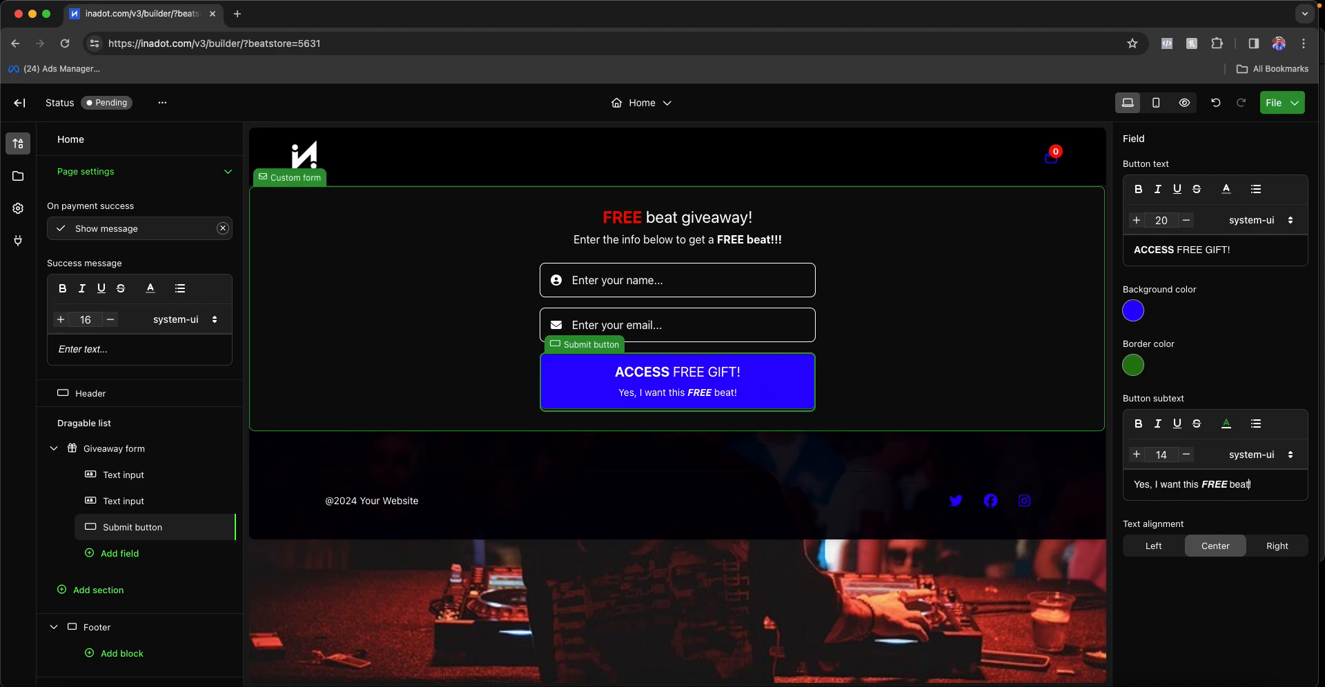
click(1221, 249)
double_click(1222, 248)
text(BEAT)
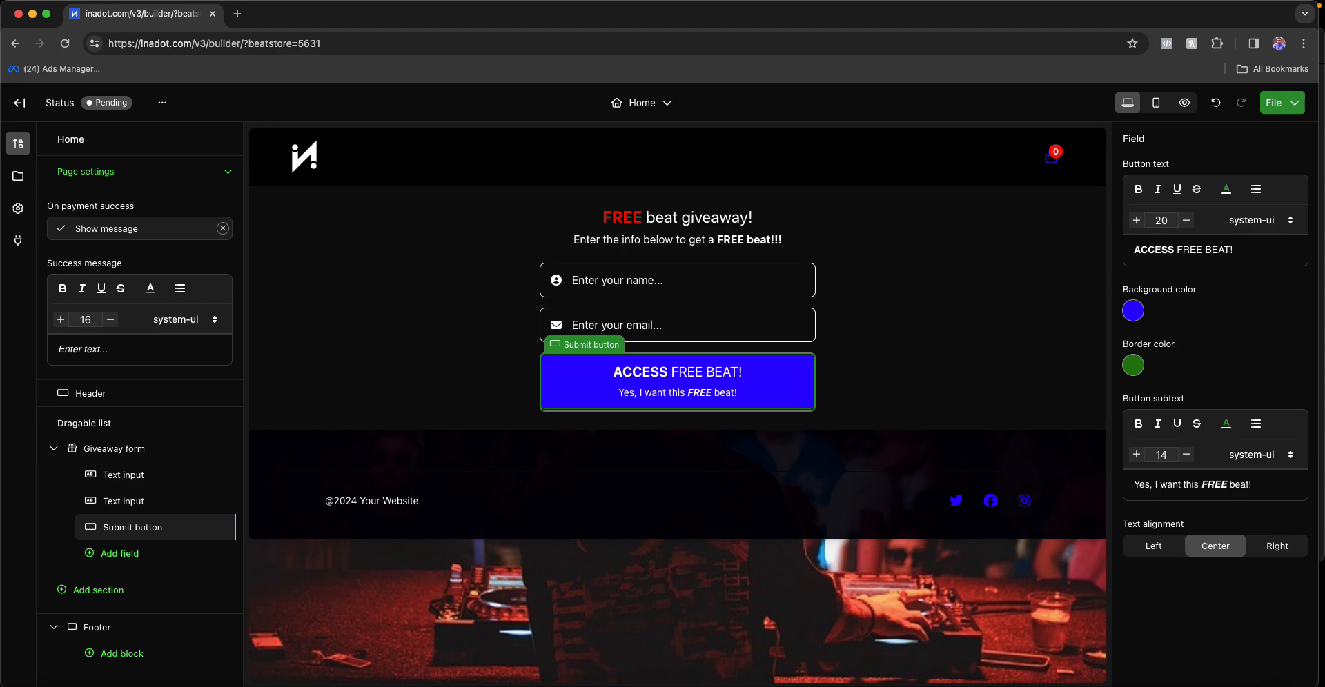
- Give the submit button a magenta background colour
click(975, 299)
click(577, 379)
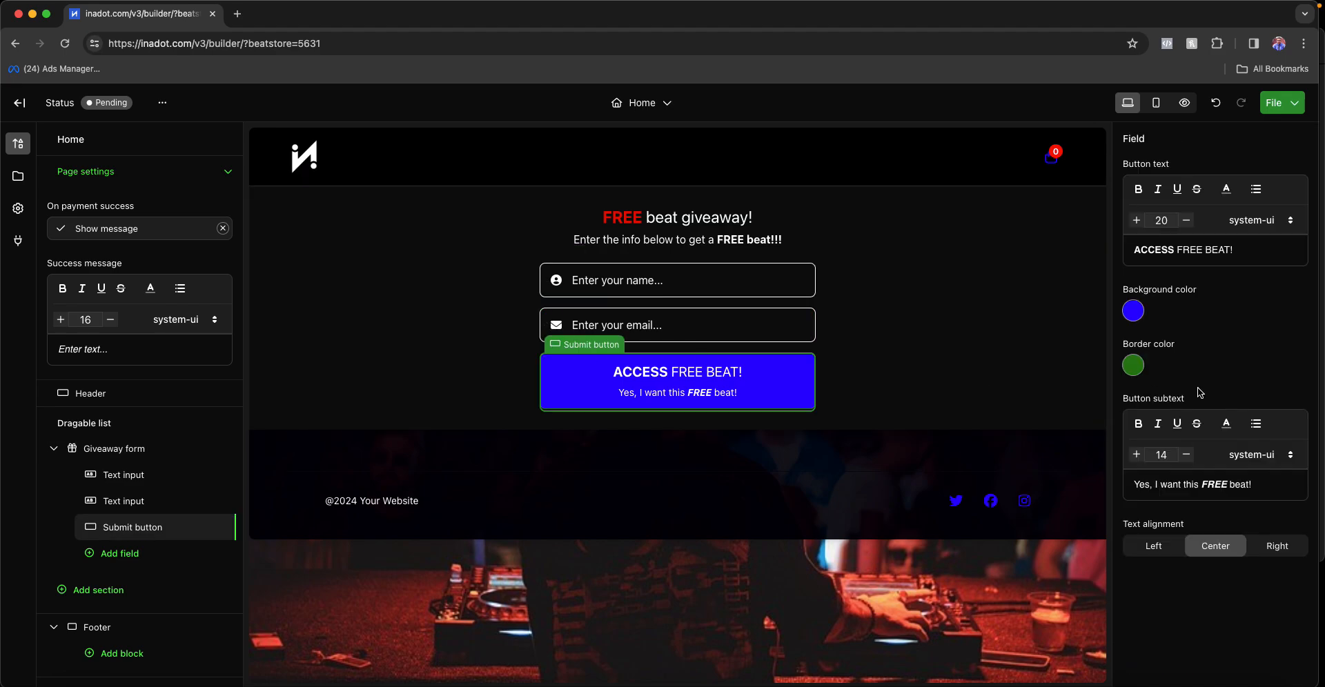
click(1131, 311)
click(1107, 391)
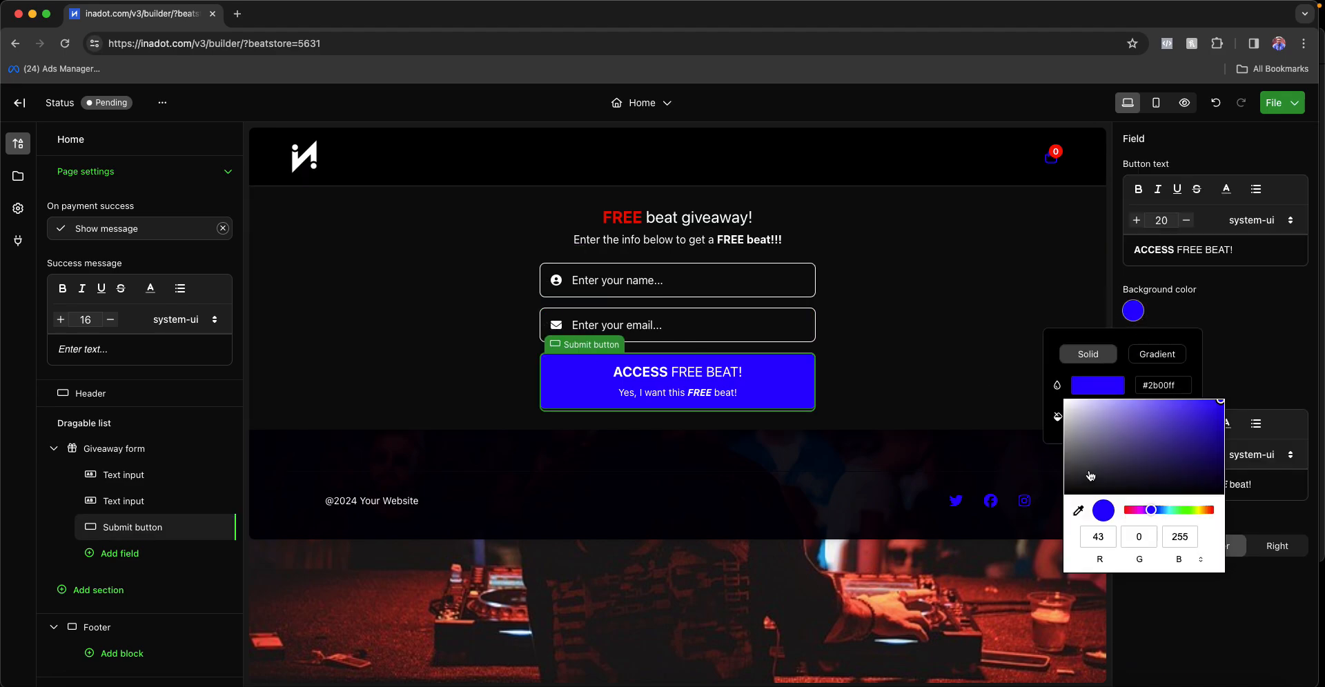
drag(1112, 510, 1141, 510)
click(959, 307)
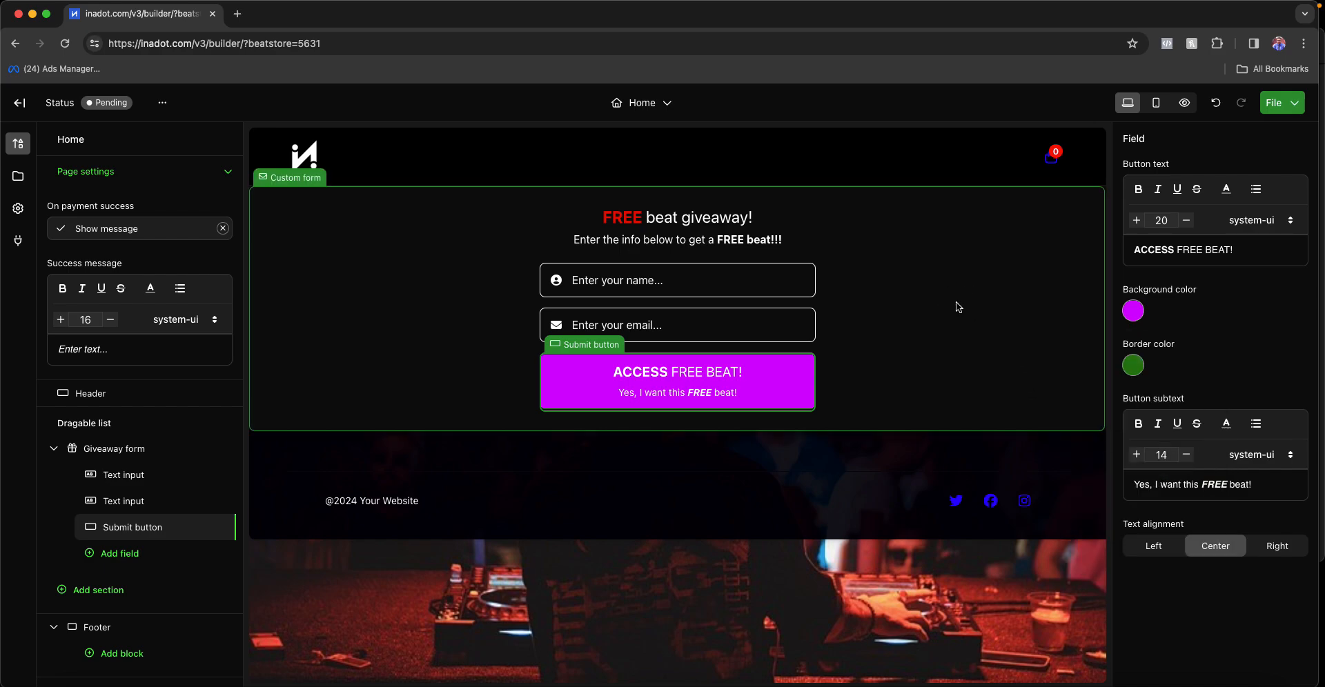
click(336, 370)
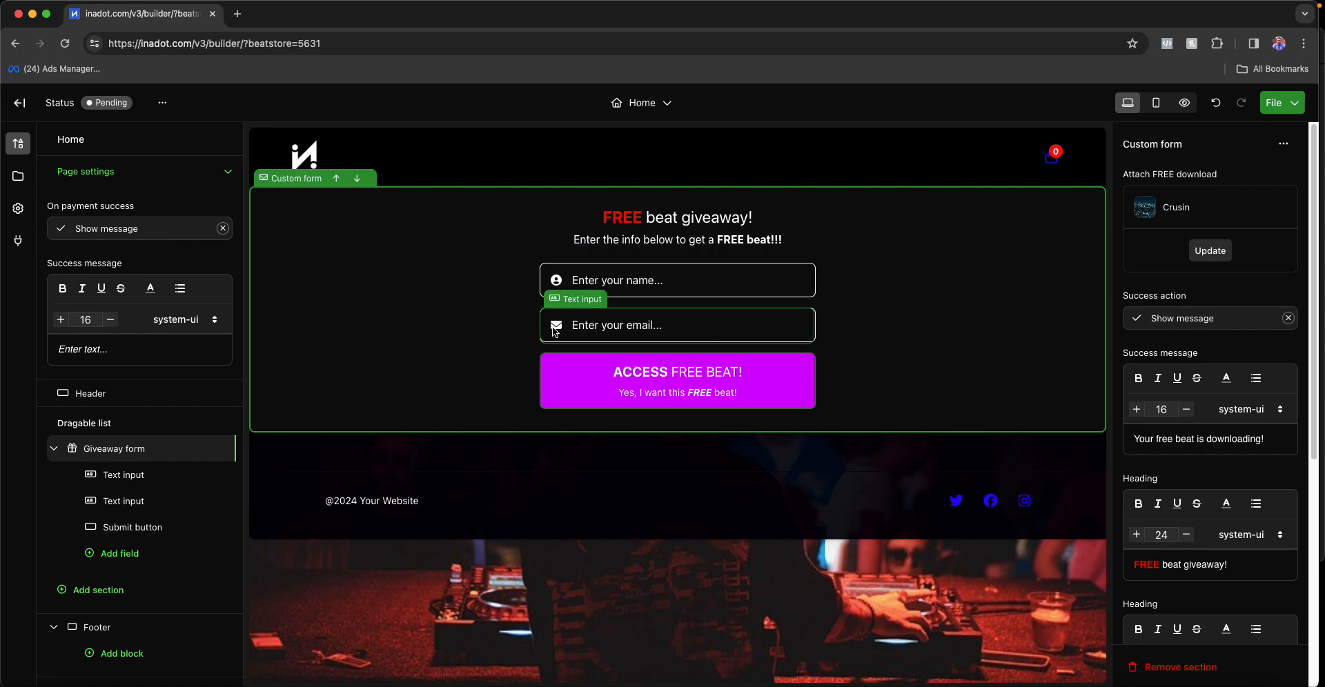
- Hide both the header and the footer by unchecking Visible for each
click(422, 159)
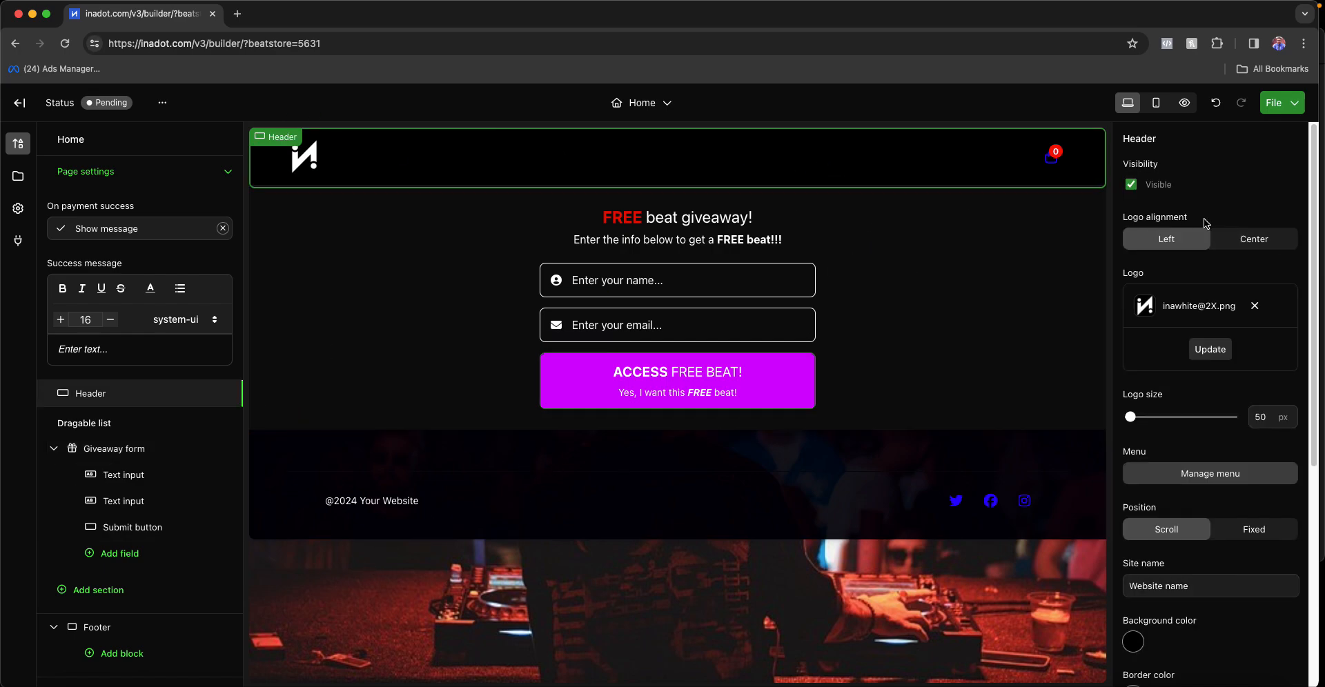
click(1131, 184)
click(889, 415)
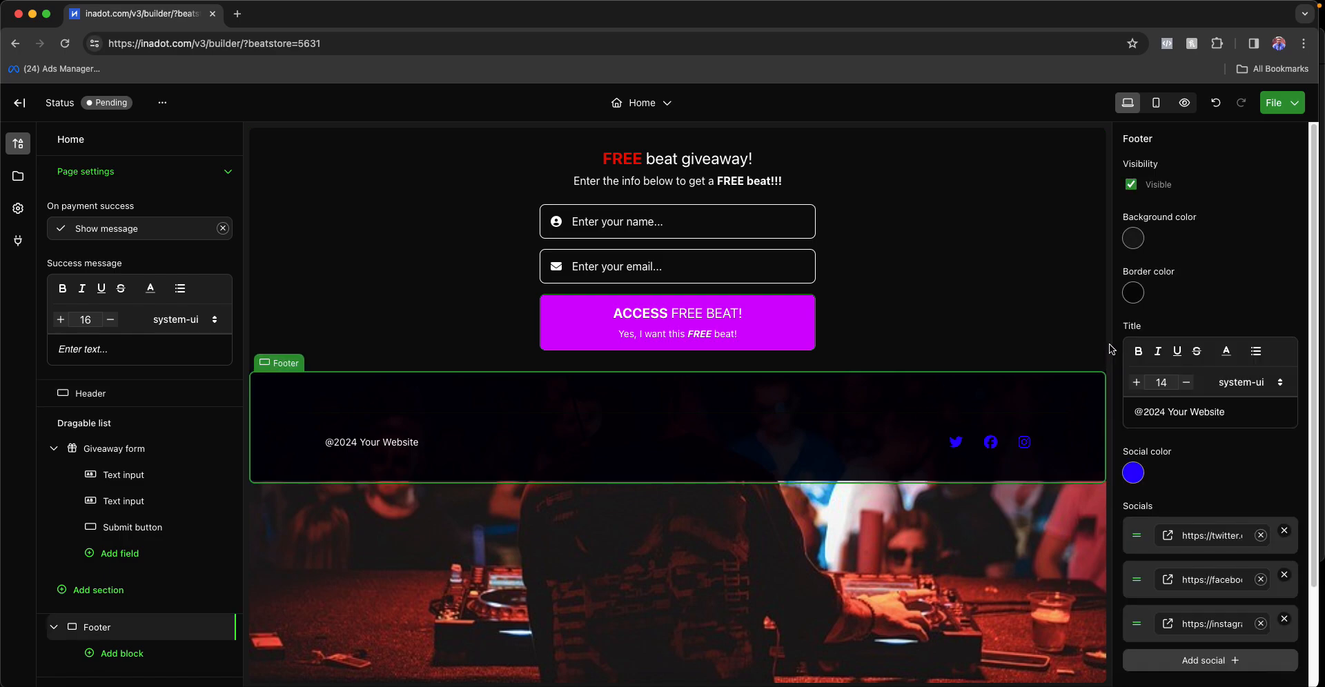
click(1131, 184)
click(915, 297)
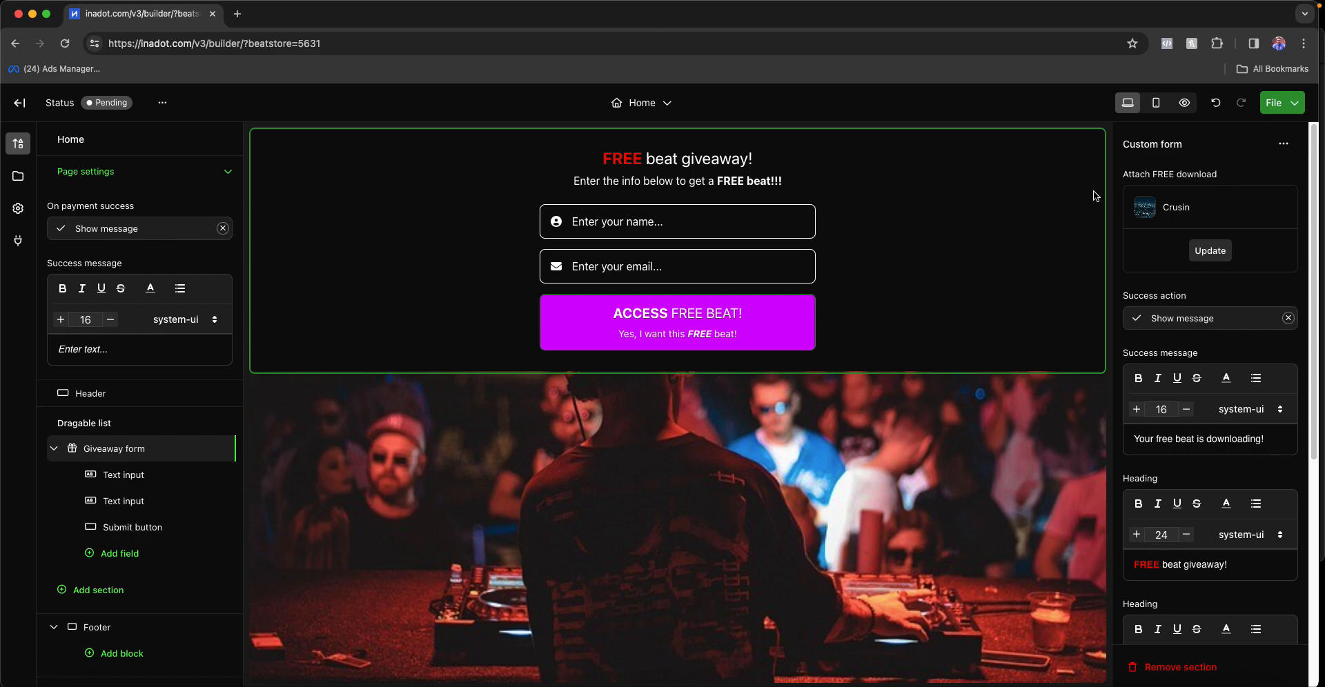
- Preview the page and check that an empty submission is refused with a missing-name warning
click(1187, 107)
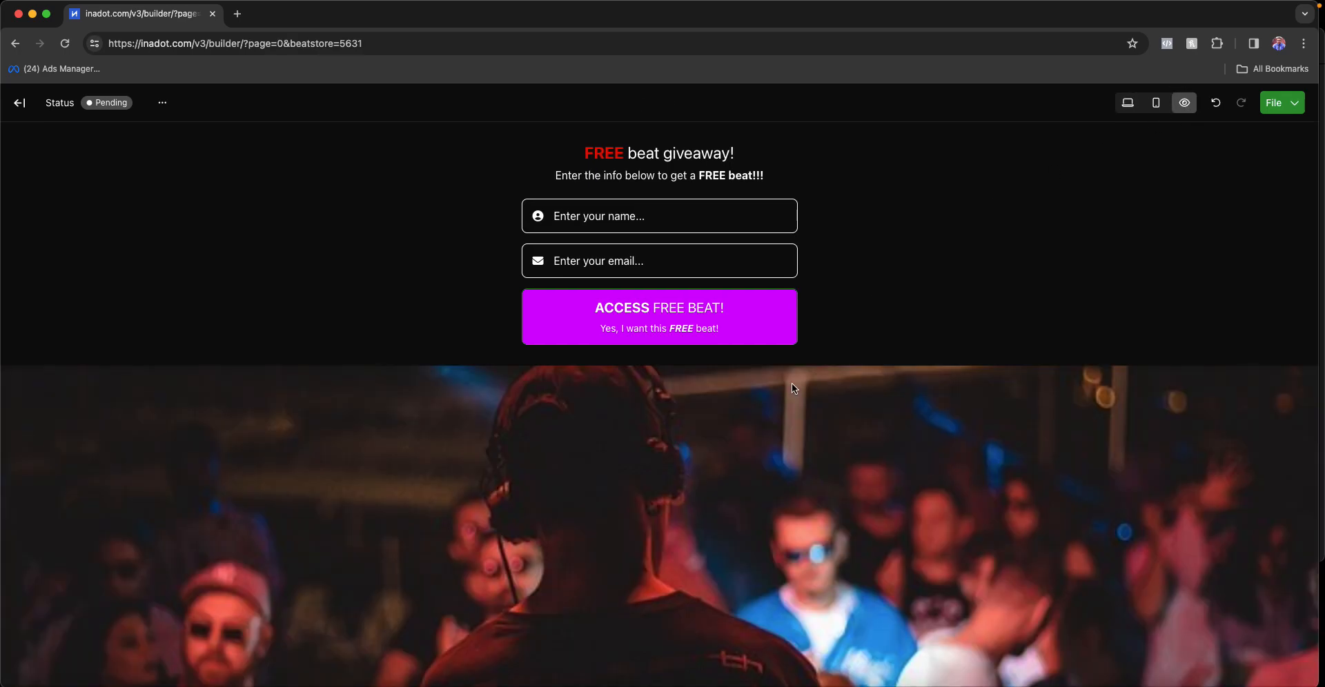
click(620, 340)
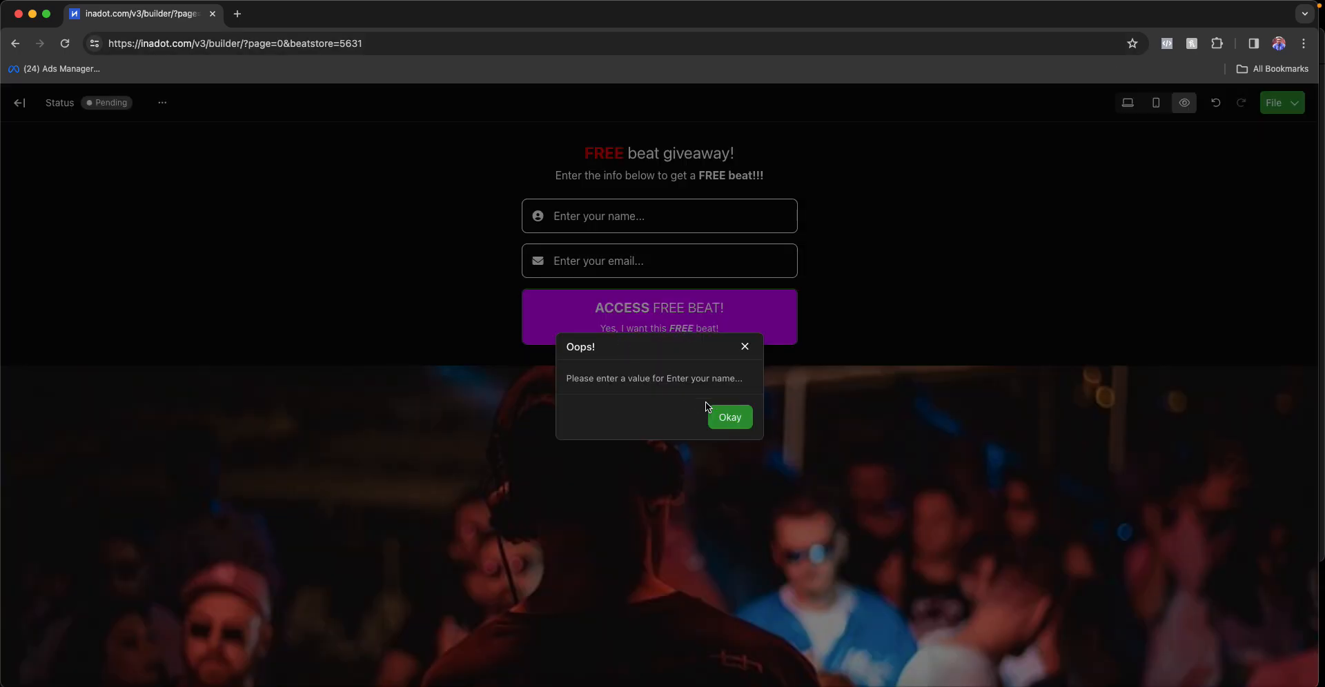
click(729, 416)
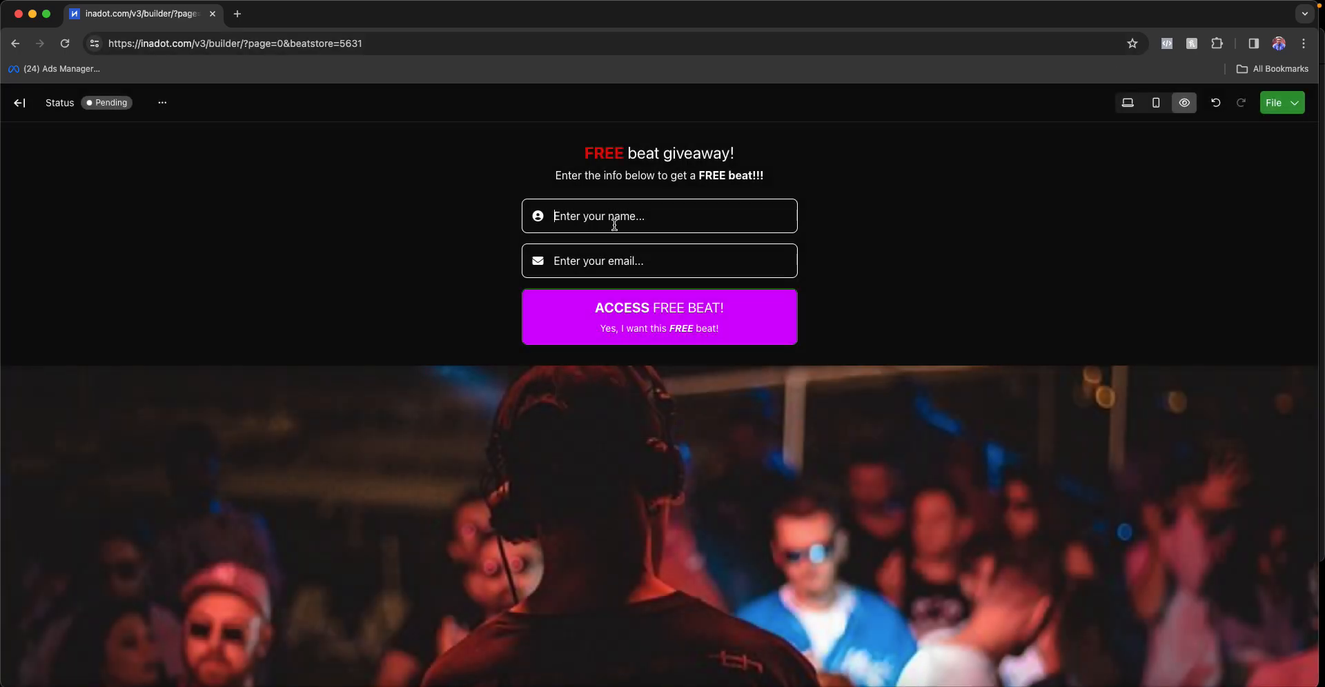
- Submit a test name and email to download Crusin, then return to the editor
text(Vlad)
key(Tab)
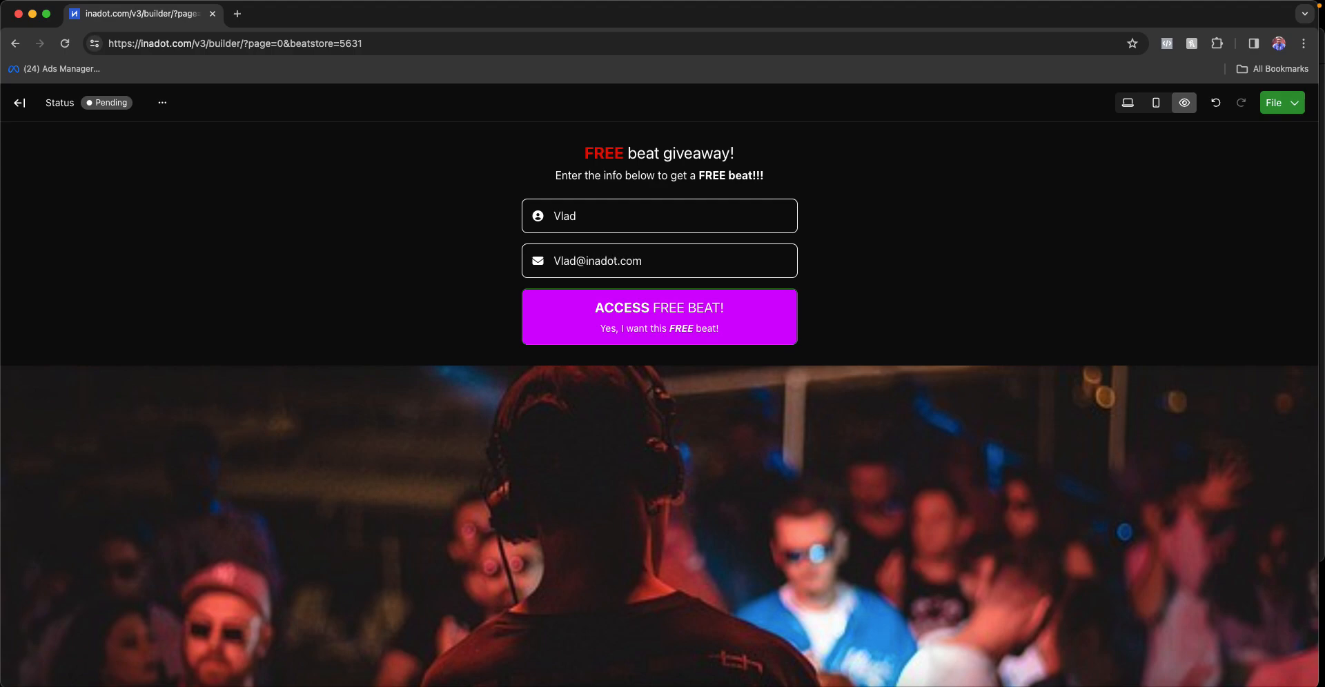
click(668, 314)
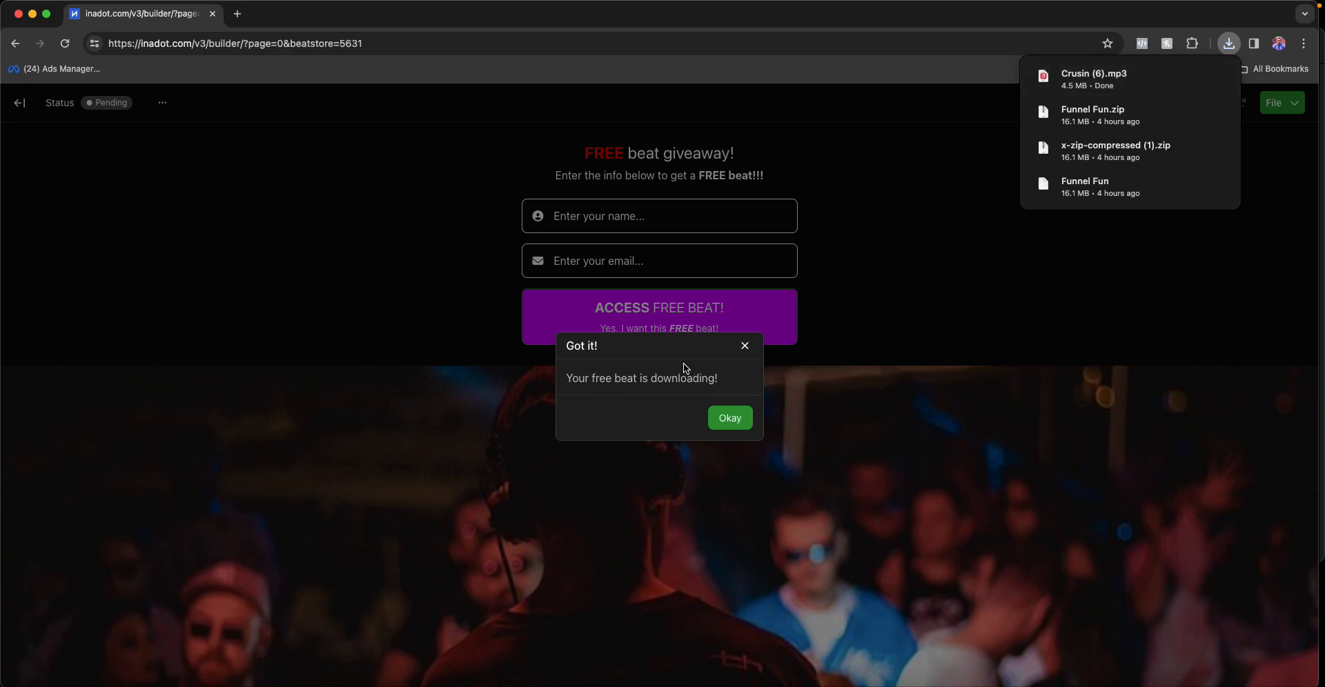
click(727, 419)
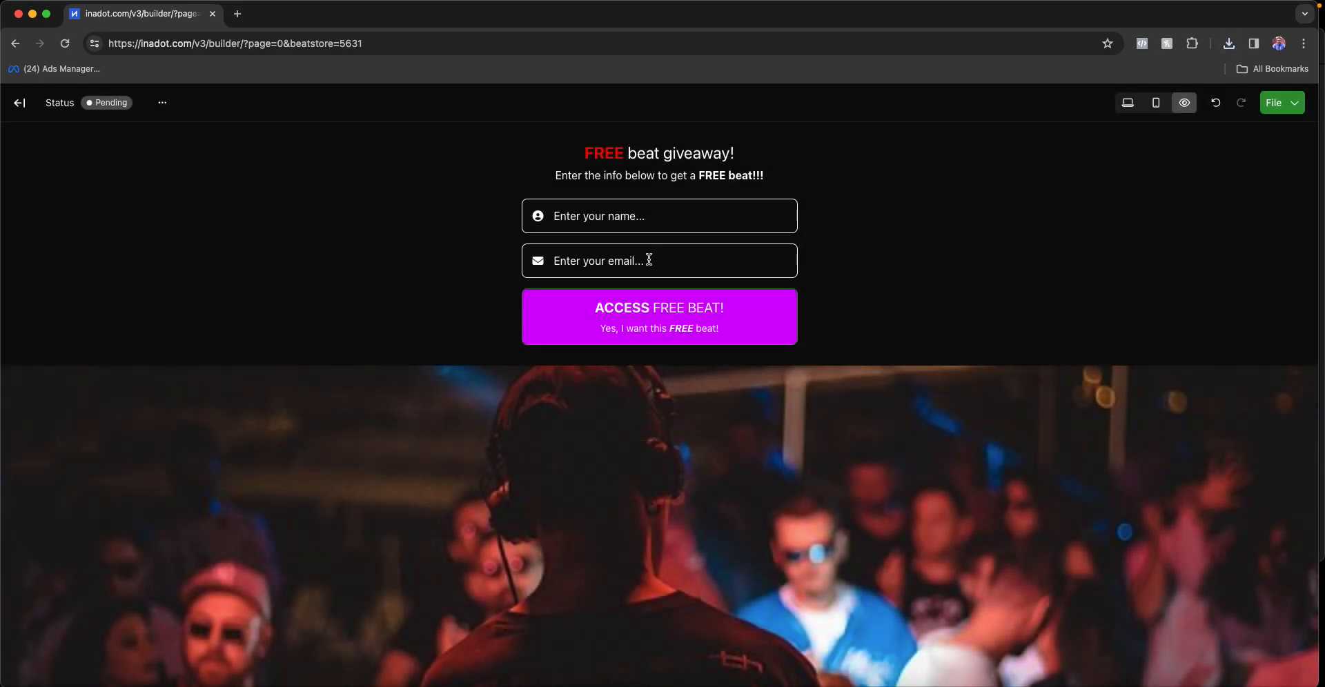
click(1126, 104)
click(696, 279)
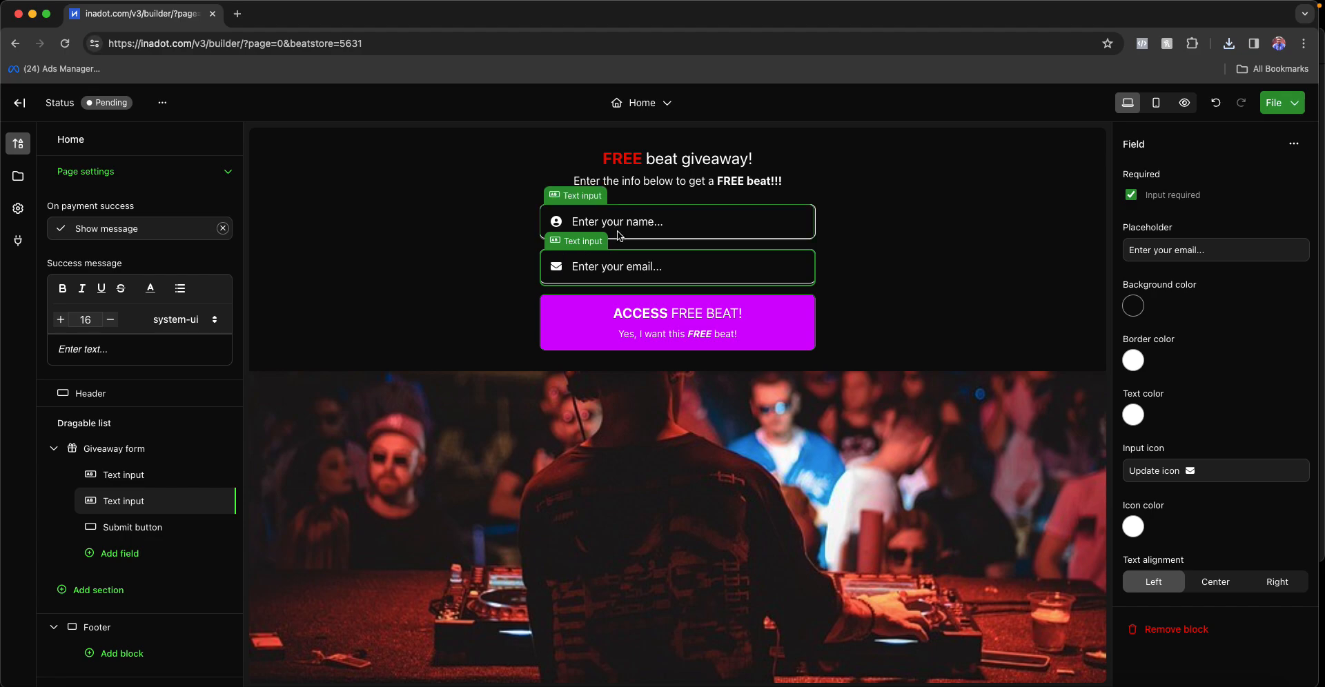
click(659, 226)
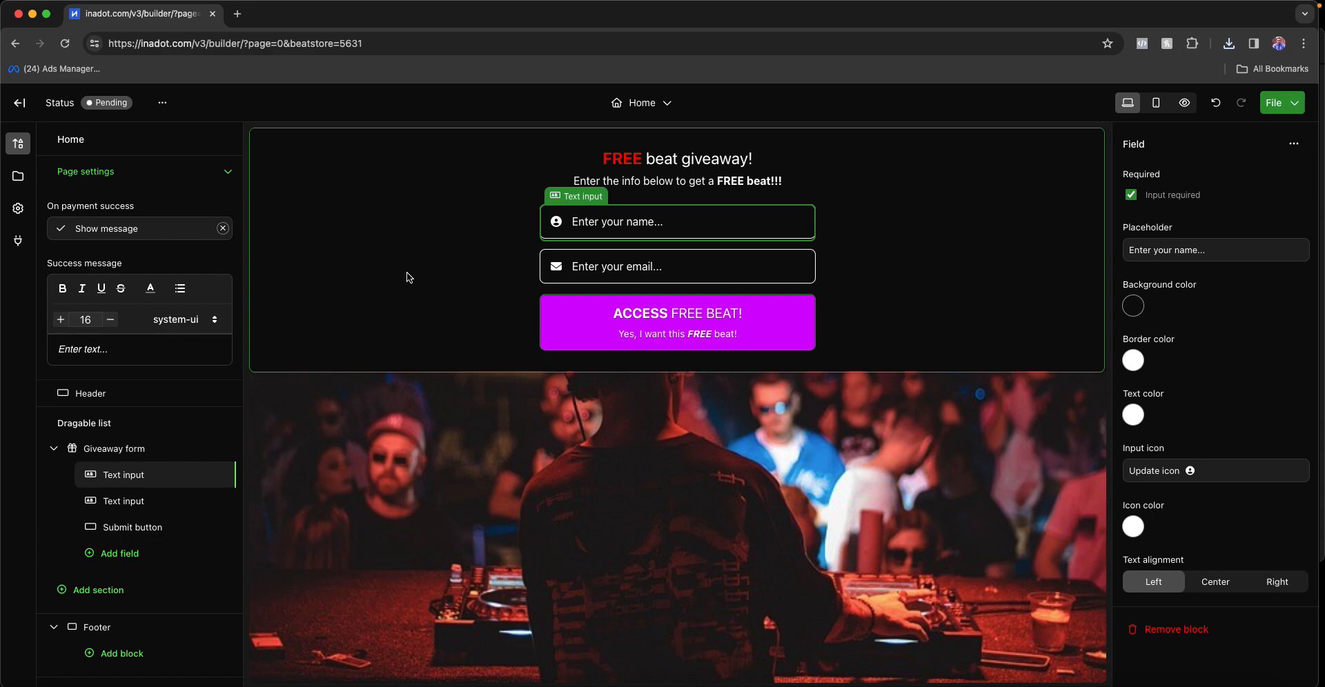
click(420, 268)
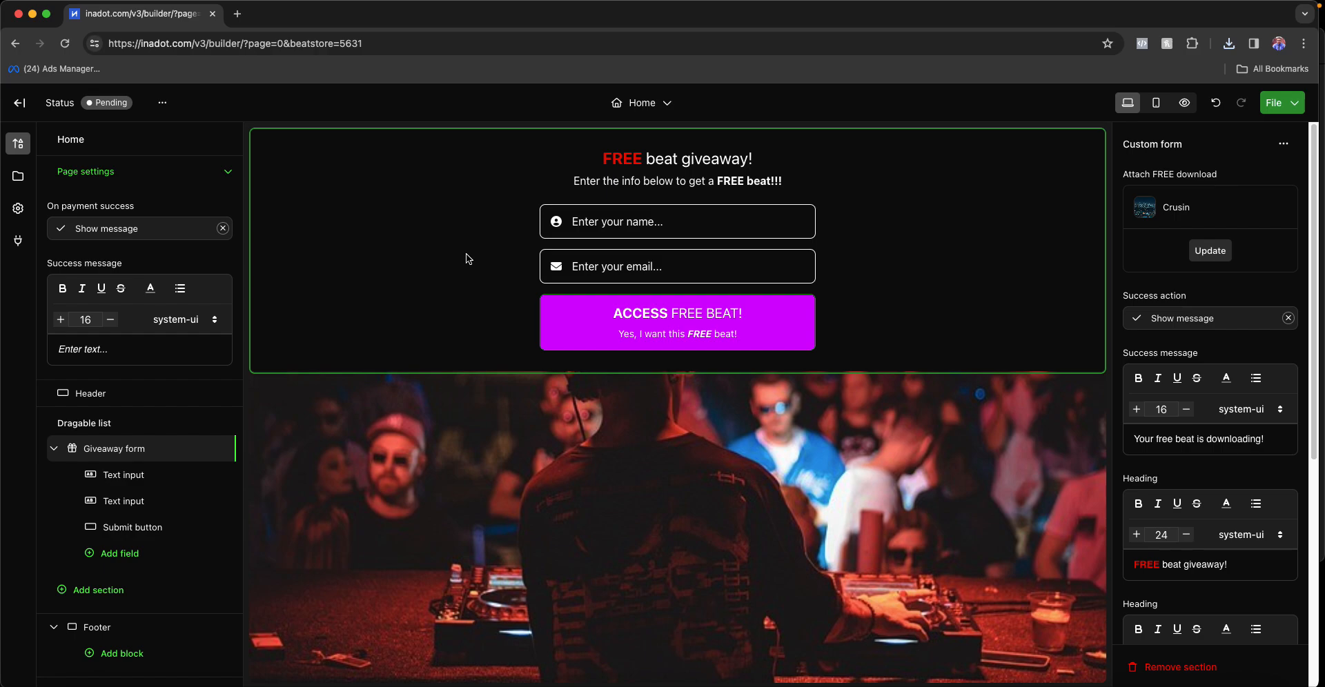
click(402, 263)
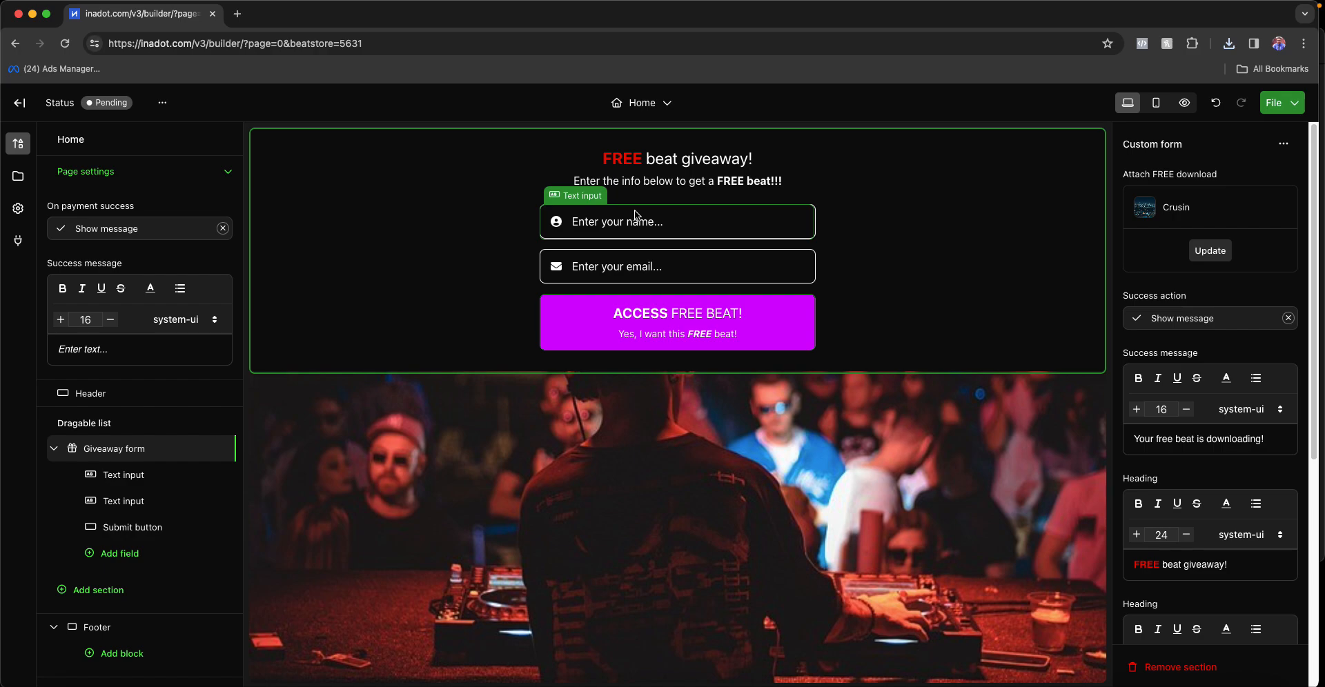
click(393, 276)
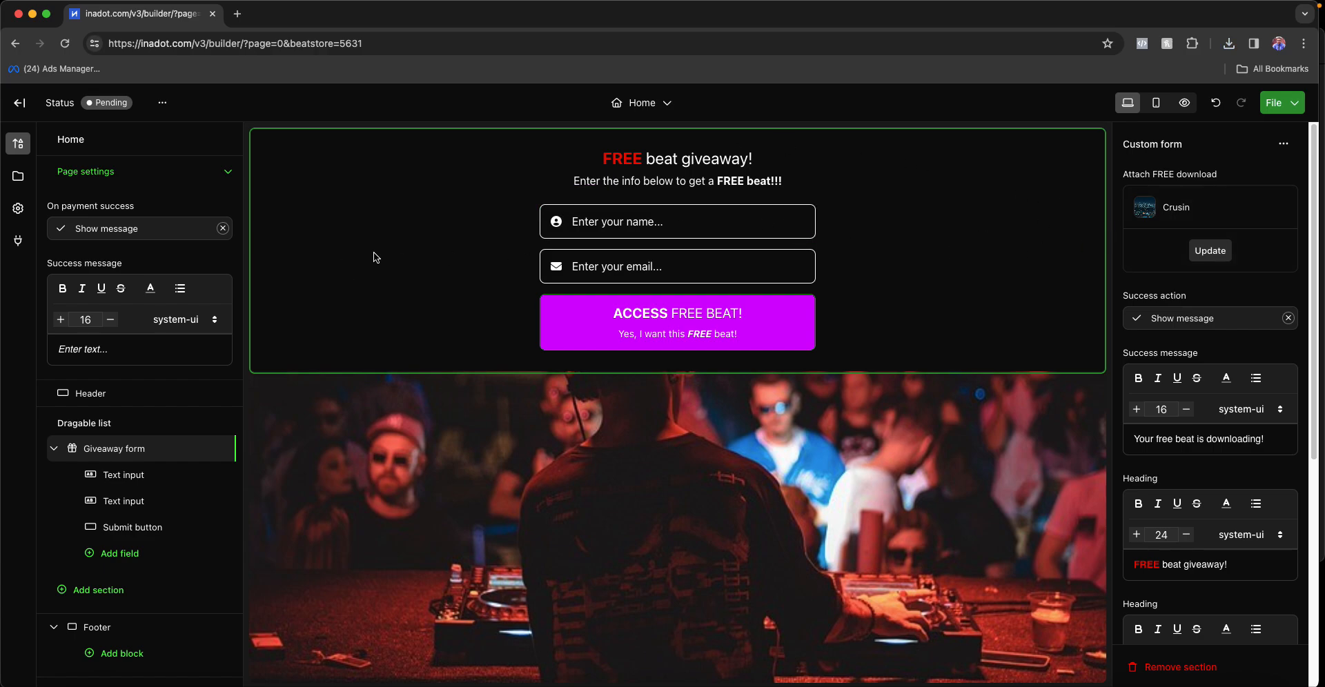
- Exit the funnel builder and open Marketing > Audience to view the collected leads
click(20, 104)
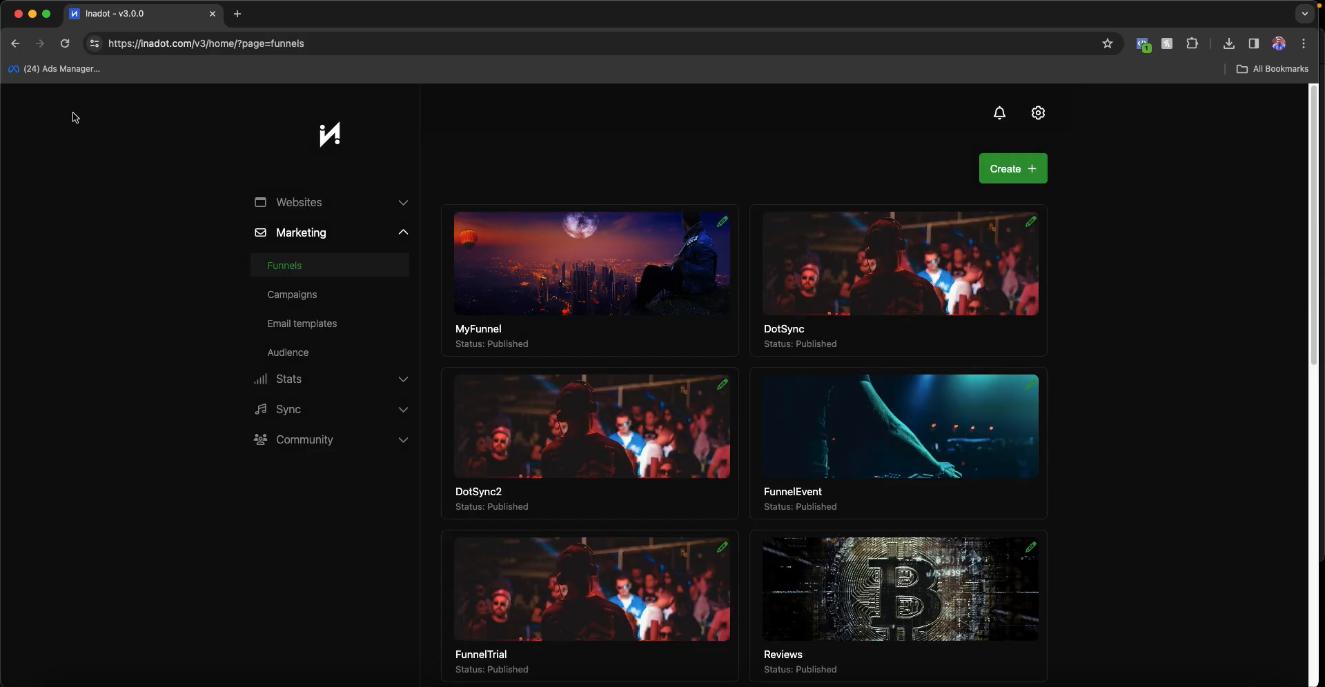
click(305, 356)
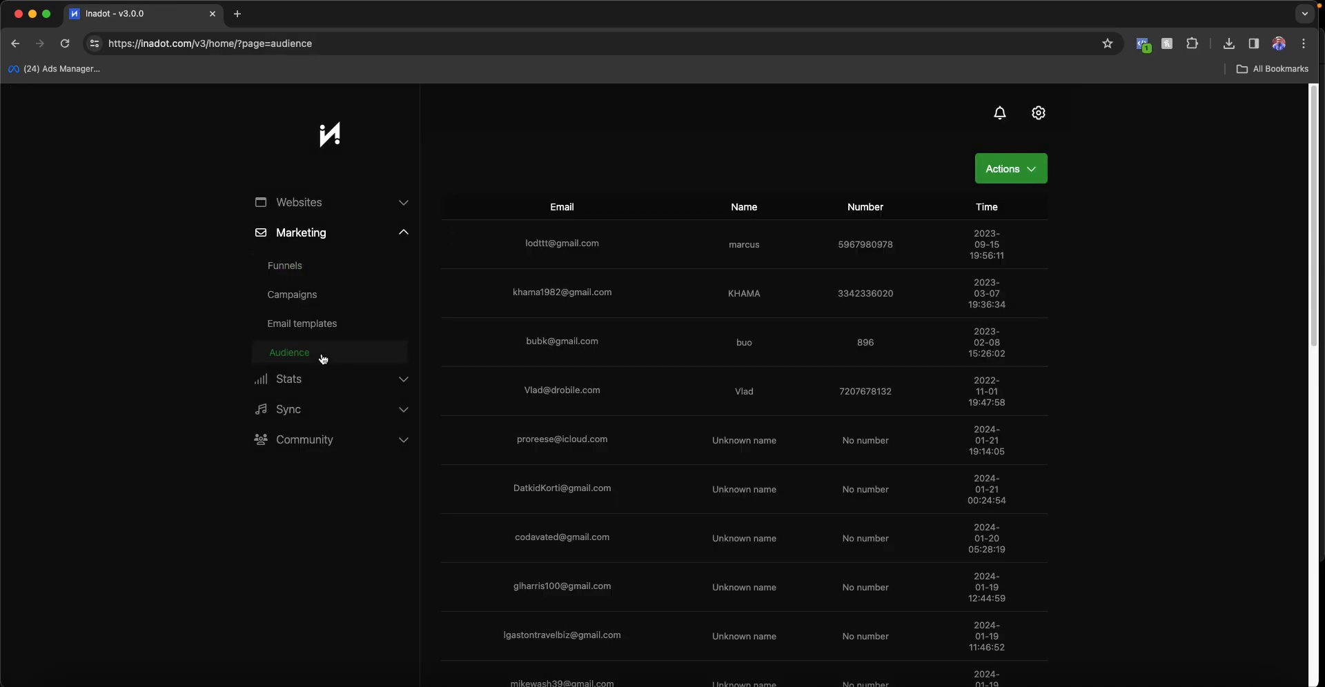
click(316, 240)
click(317, 240)
- Check the leads' Actions list without choosing anything, then return to the Funnels list
click(999, 167)
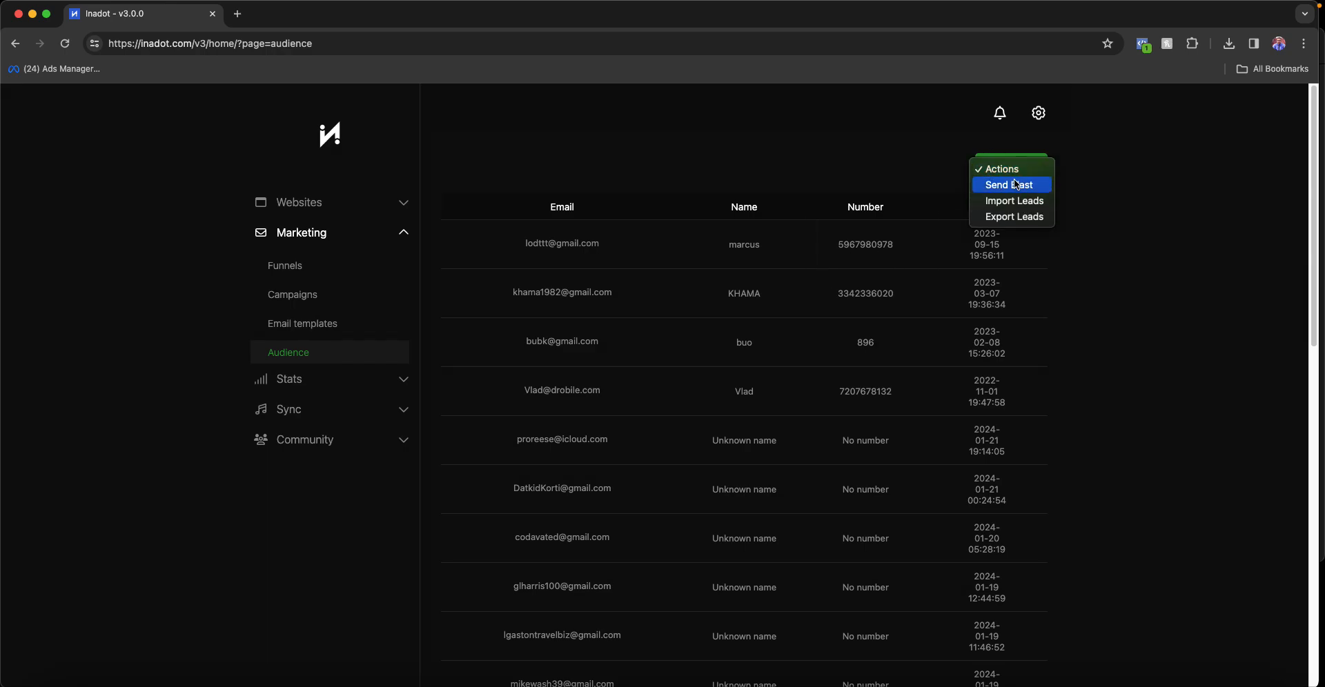
click(812, 168)
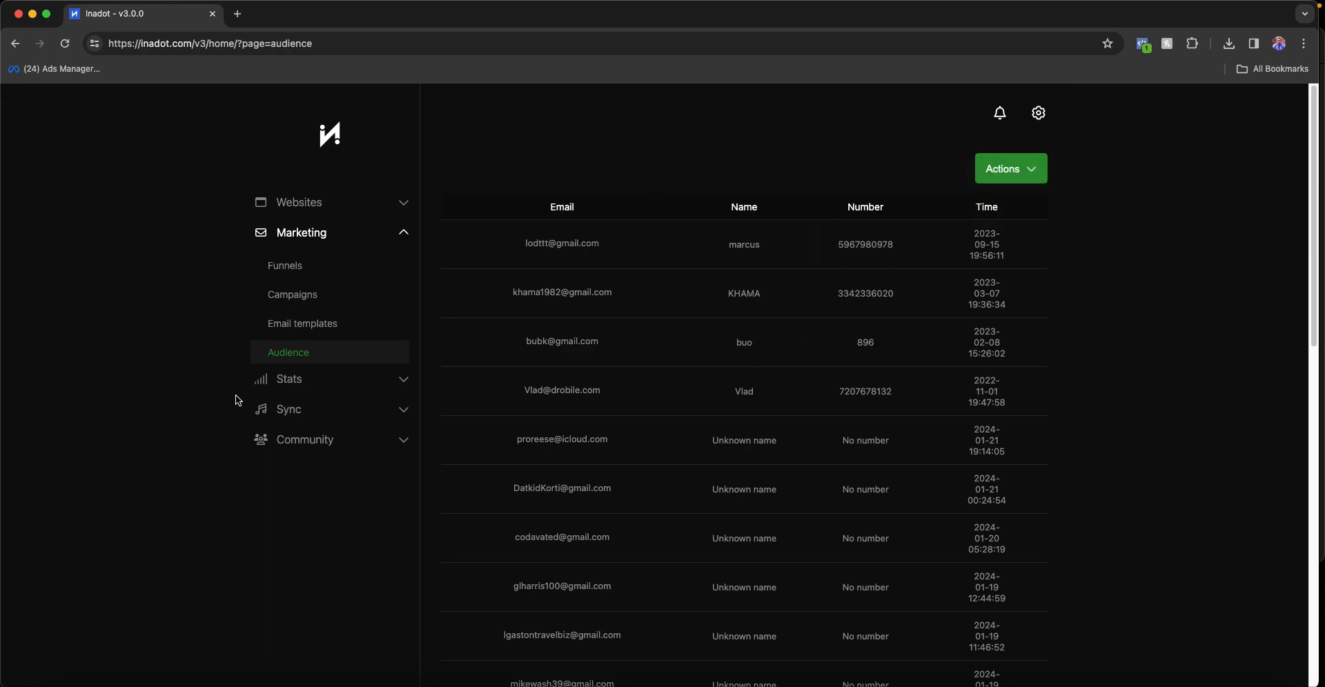
click(252, 563)
click(347, 271)
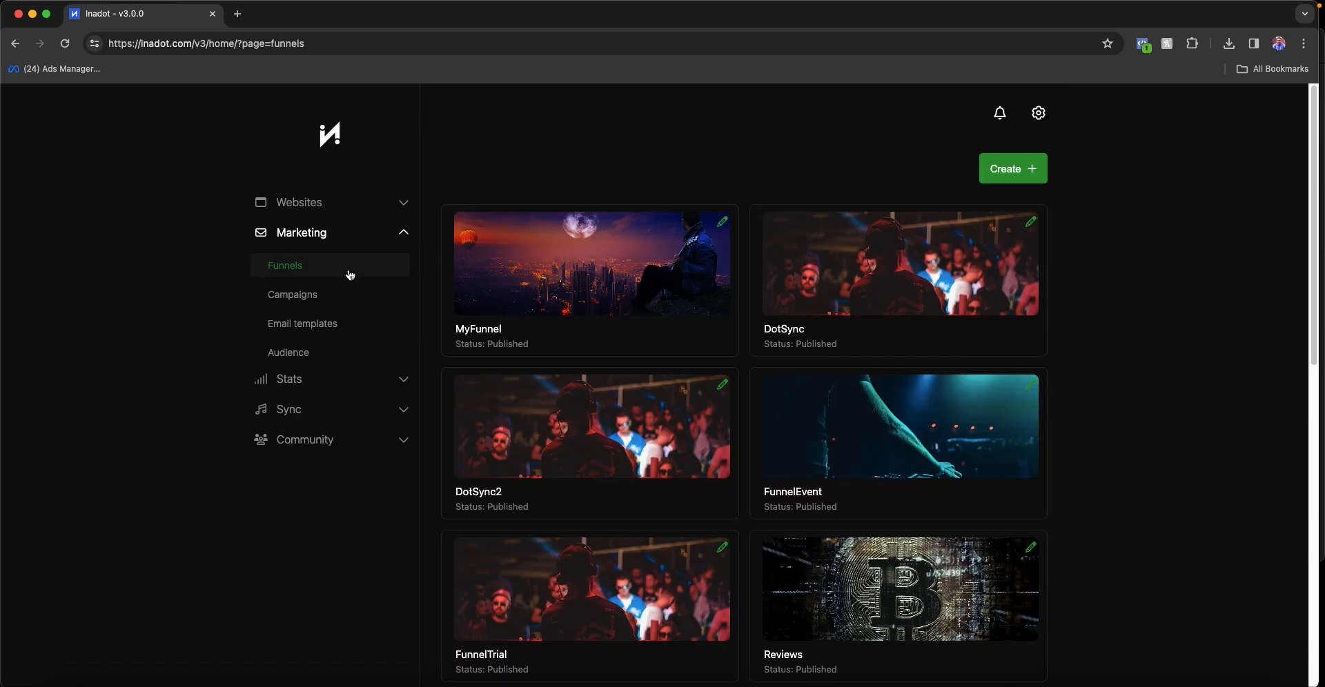